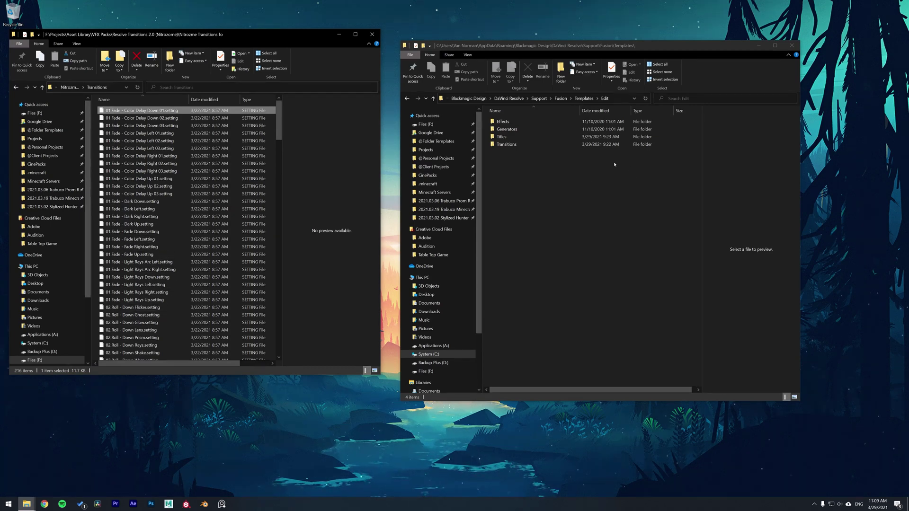
key(alt+Left)
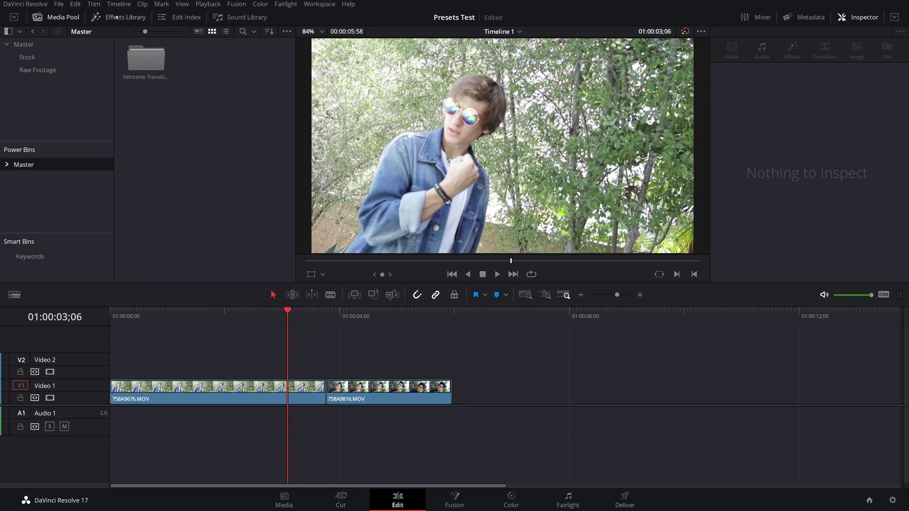
Show the video transitions in the effects library and locate the Fusion Transitions group.
click(116, 17)
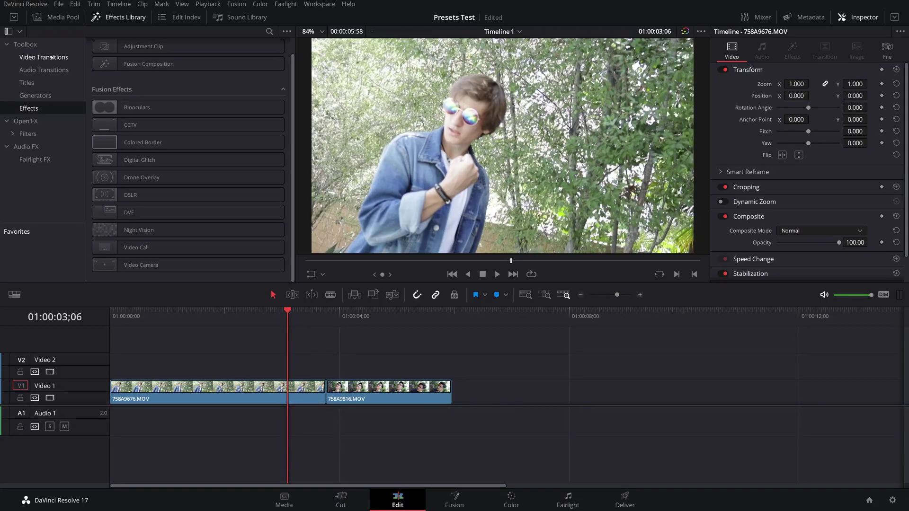
click(52, 57)
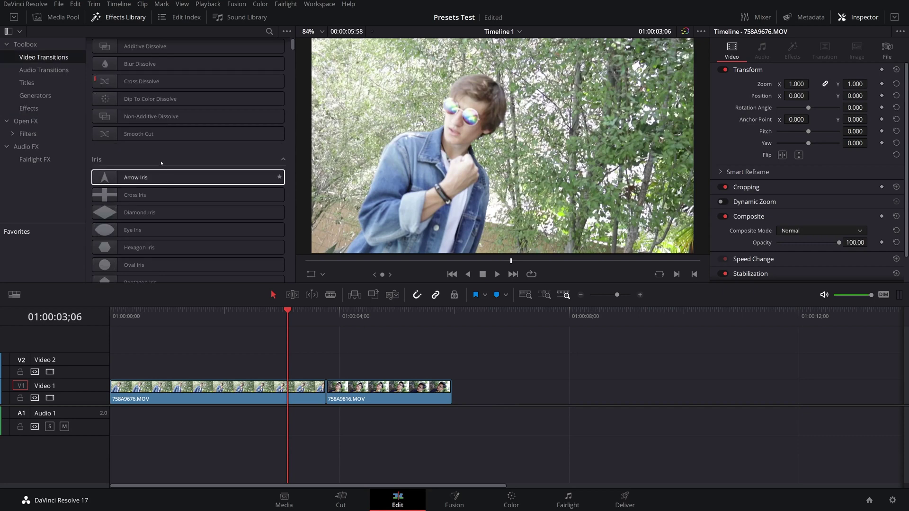
scroll(164, 161, down, 12)
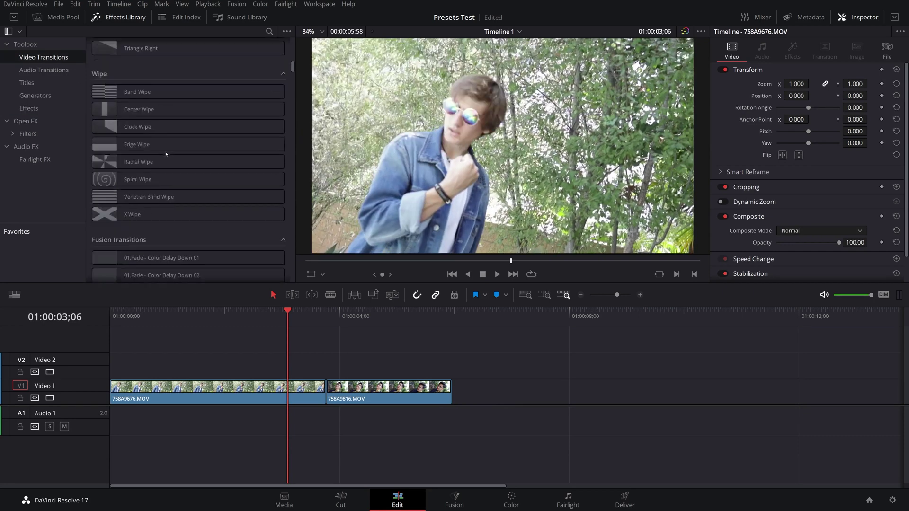
scroll(166, 154, down, 6)
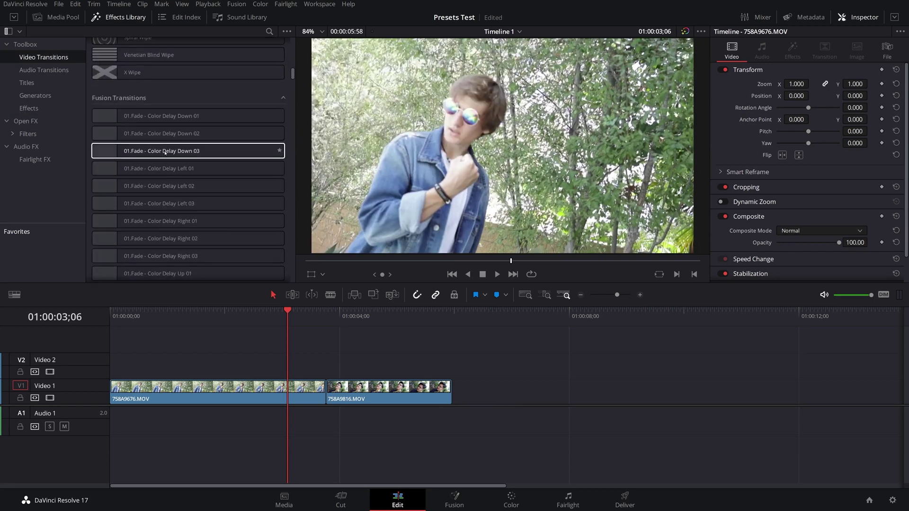
scroll(166, 153, up, 3)
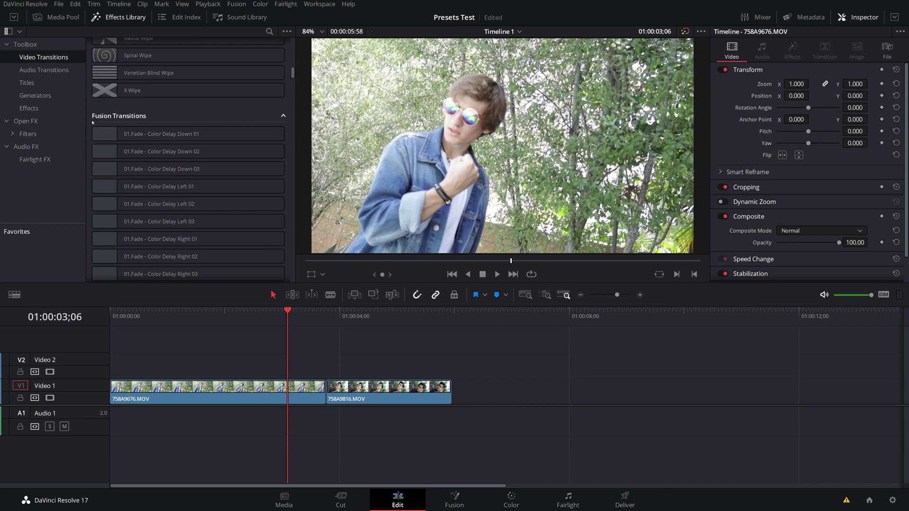
Apply the Fusion transition 01.Fade - Light Rays Left at the cut between clips 758A9676.MOV and 758A9816.MOV and select it.
scroll(149, 161, down, 3)
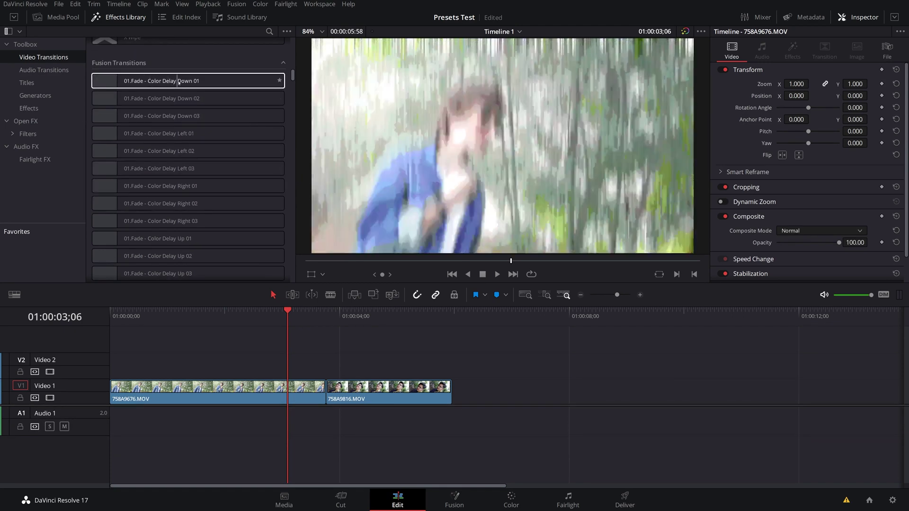
scroll(179, 81, down, 5)
scroll(189, 155, down, 11)
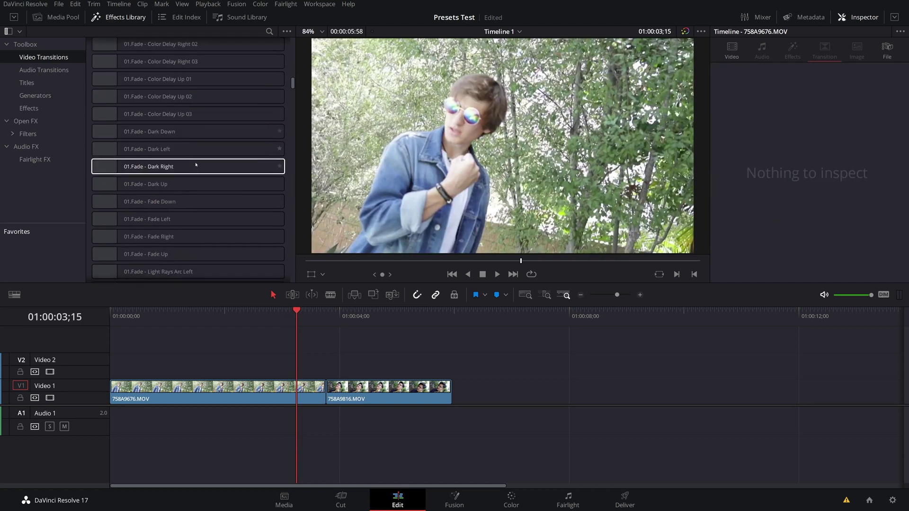
scroll(194, 149, down, 1)
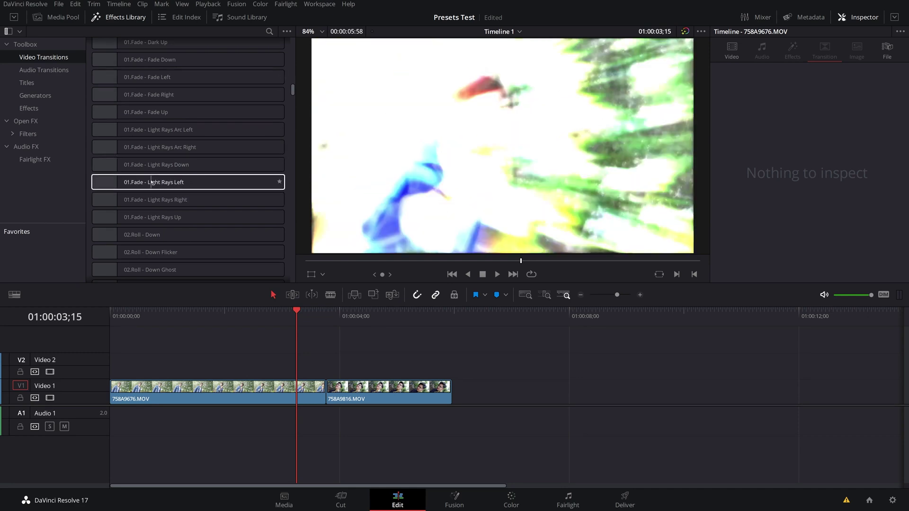
drag(147, 181, 332, 391)
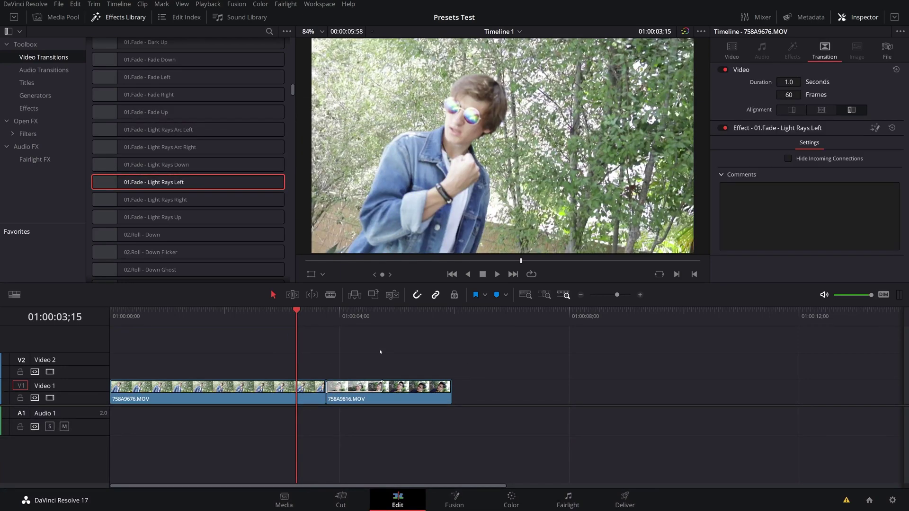
click(376, 385)
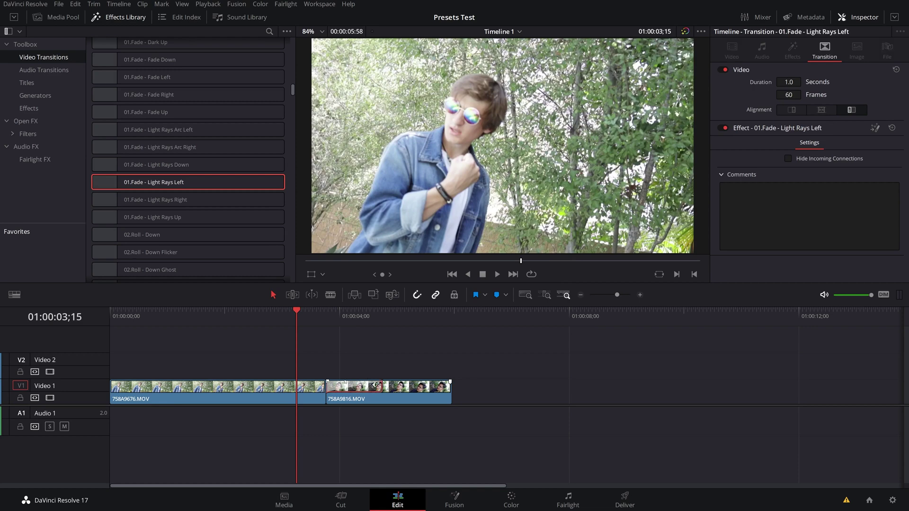
Play the timeline from just before the cut to preview the light rays fade transition, and repeat the playback.
drag(299, 311, 311, 315)
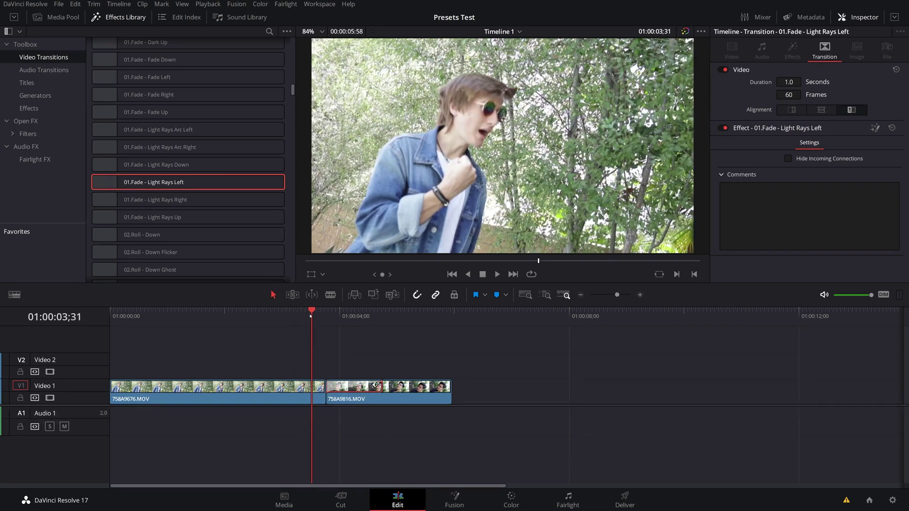
key(space)
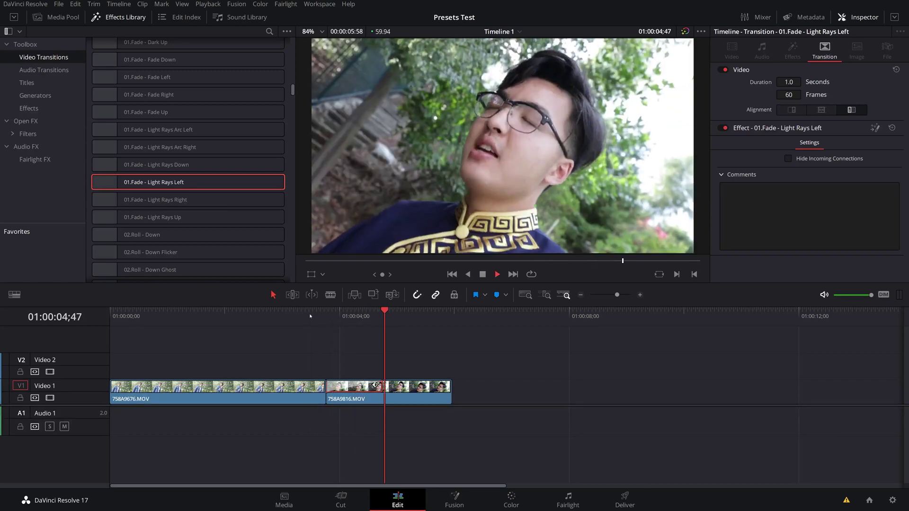
drag(320, 311, 313, 311)
key(space)
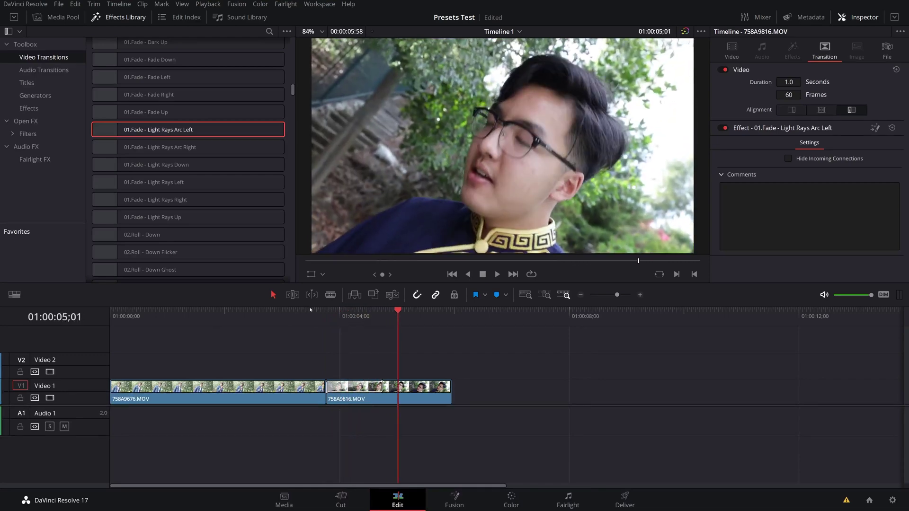
click(308, 335)
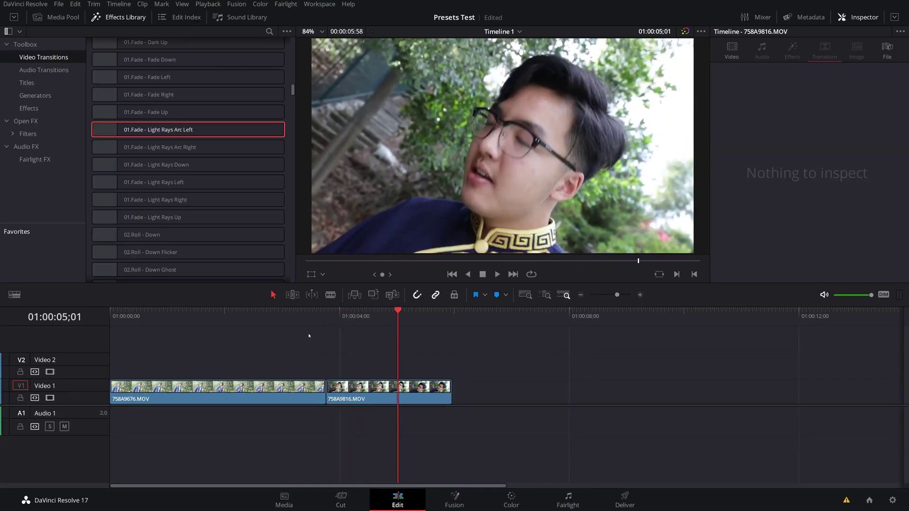
Apply the 02.Roll - Left transition at the cut between the two clips and preview it in playback.
scroll(180, 191, down, 5)
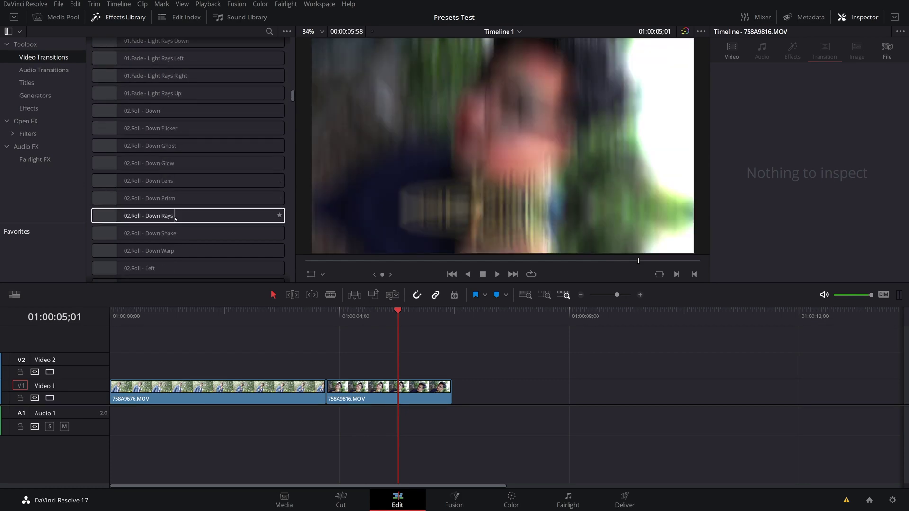
scroll(169, 204, down, 5)
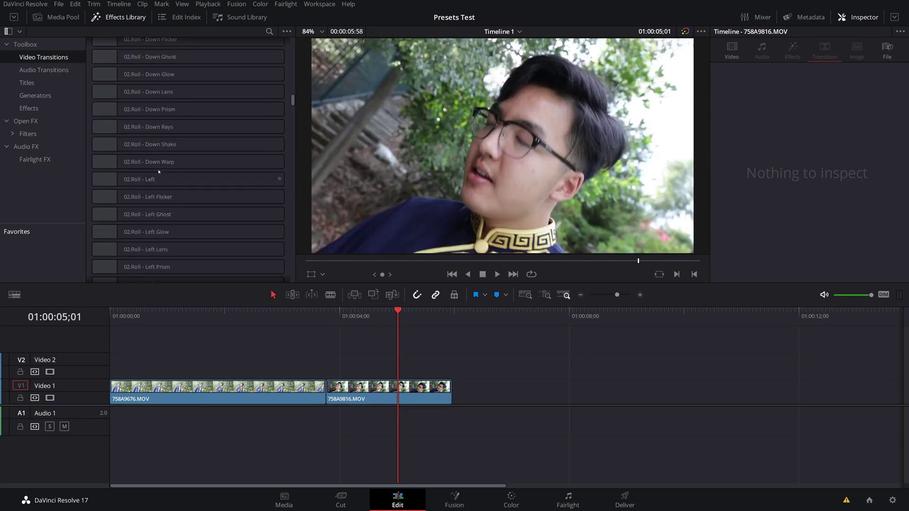
drag(146, 180, 327, 386)
click(318, 314)
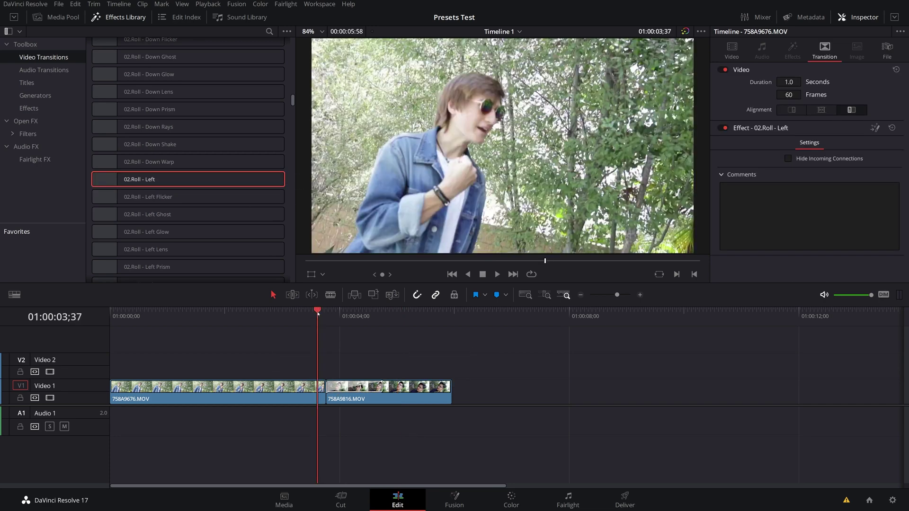
key(space)
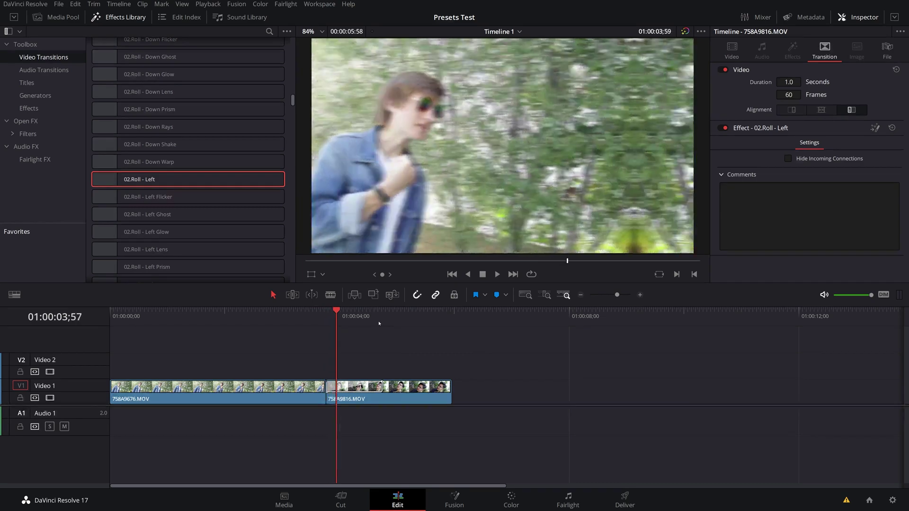
click(301, 316)
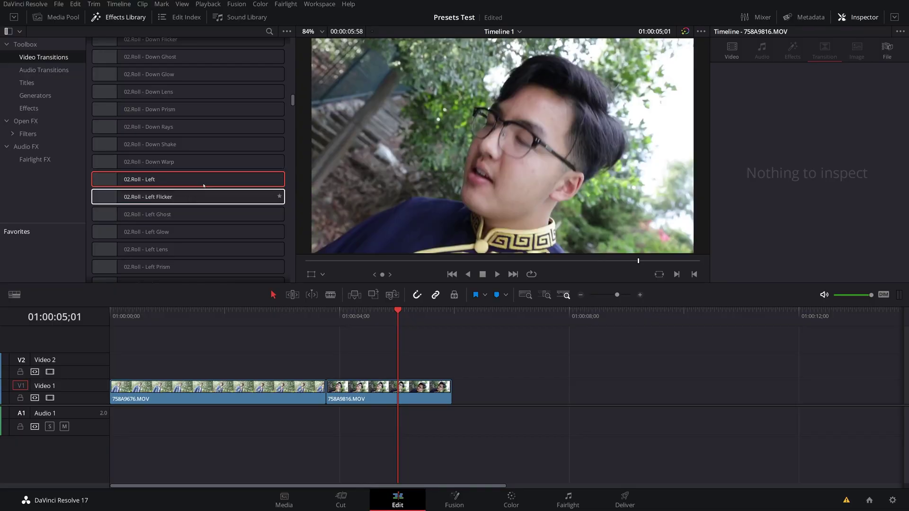
Apply the 02.Roll - Left Lens transition at the cut and play the timeline from just before it.
scroll(198, 178, down, 1)
scroll(195, 175, down, 3)
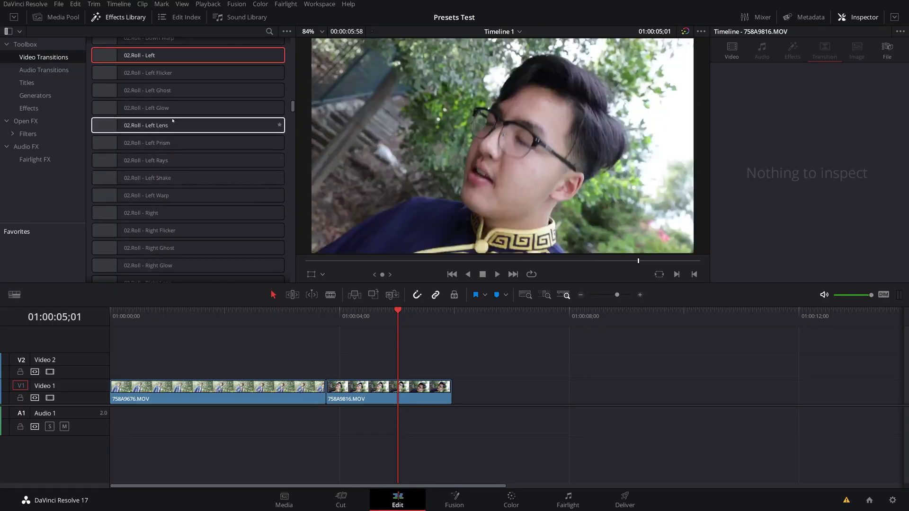
drag(158, 125, 326, 389)
click(325, 313)
click(306, 313)
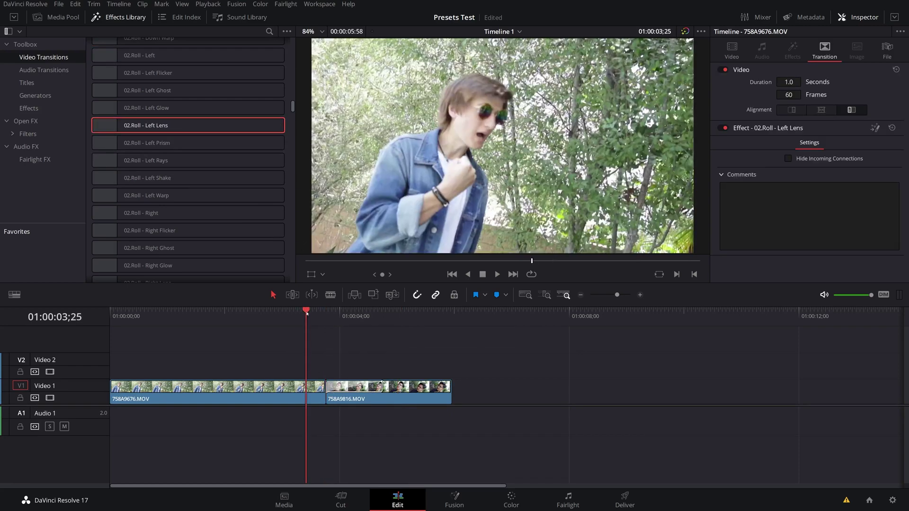
key(space)
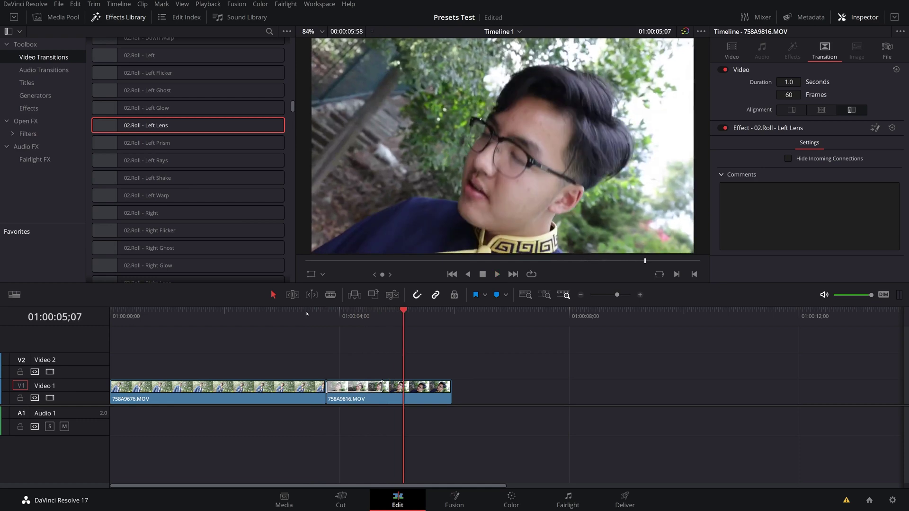
Replace the transition at the cut with 02.Roll - Right Glow and preview it in playback.
scroll(189, 190, down, 2)
drag(158, 230, 326, 389)
click(305, 313)
key(space)
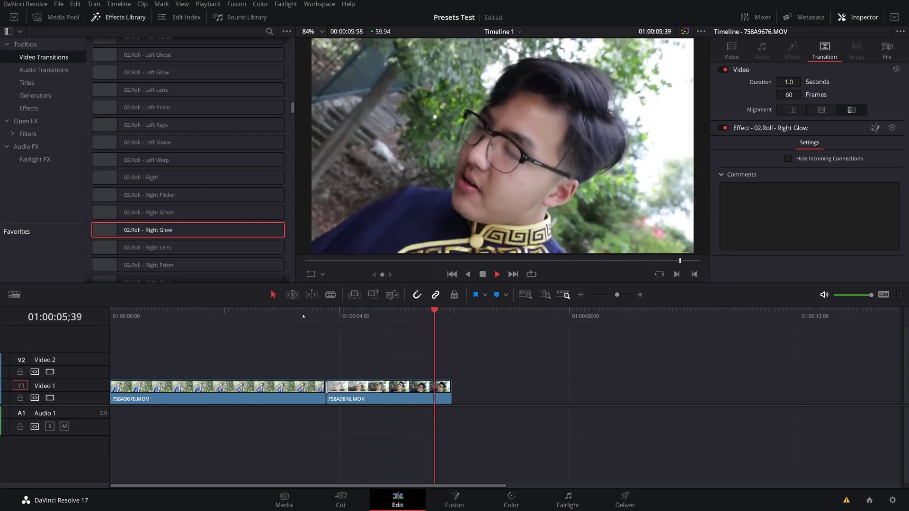
click(325, 315)
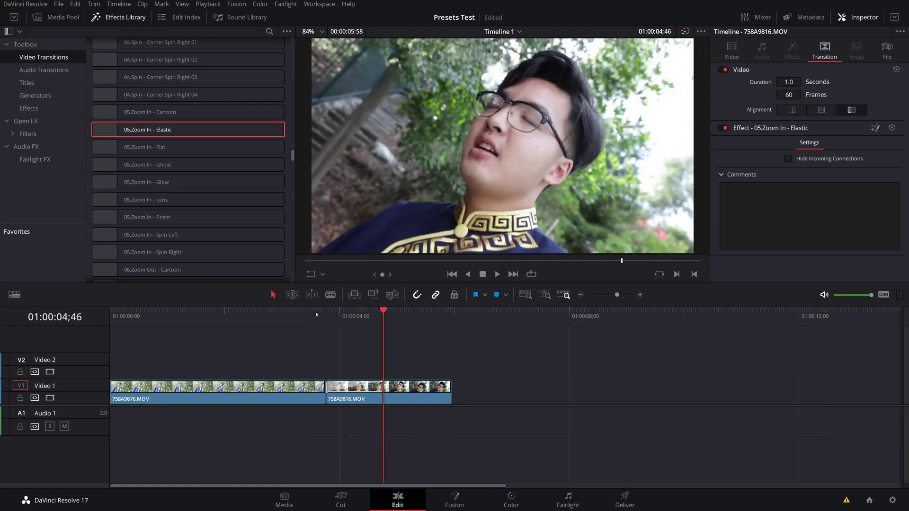
Shorten the 05.Zoom In - Elastic transition at the cut to 21 frames and play it back several times.
drag(383, 386, 346, 386)
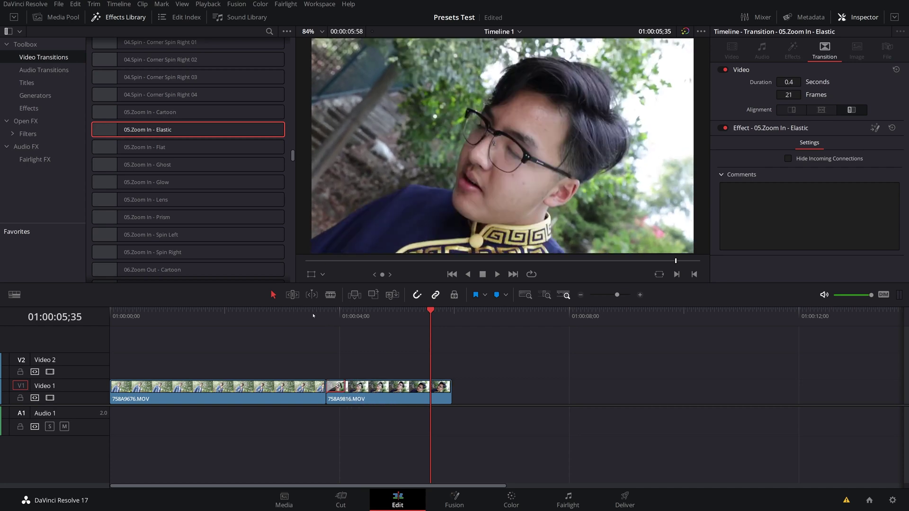
click(313, 316)
key(space)
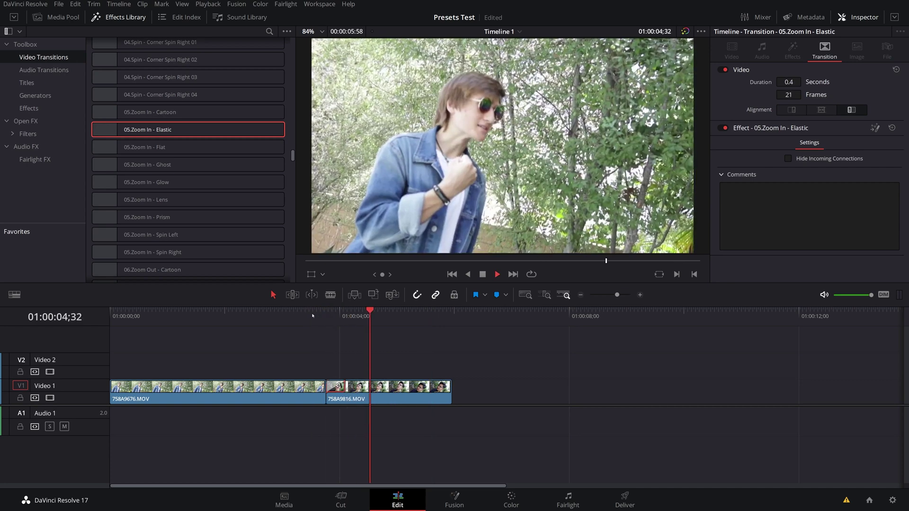
click(311, 314)
key(space)
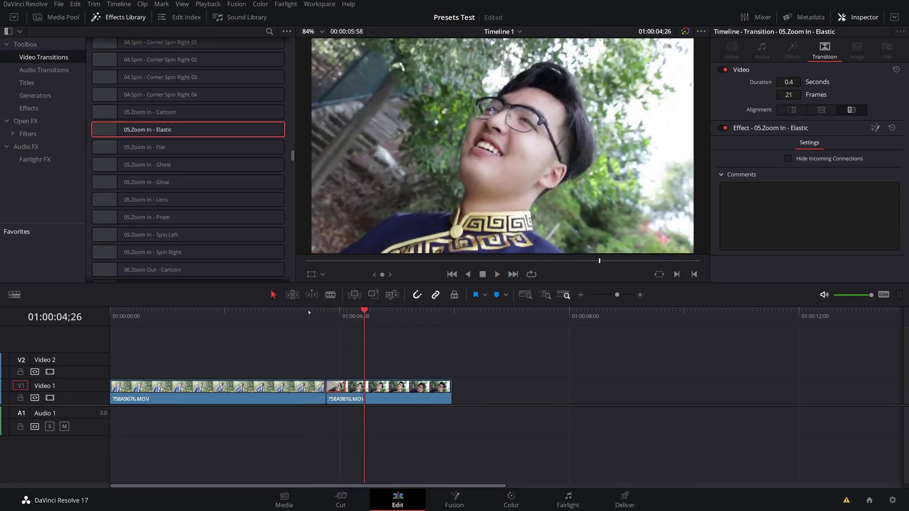
click(309, 312)
key(space)
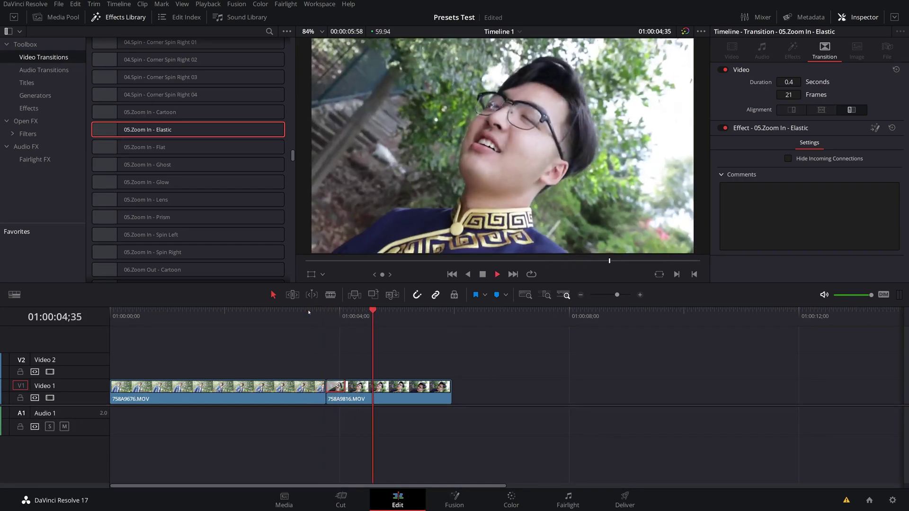
Look through the Zoom Out and Glitch presets further down the Fusion transitions list.
scroll(203, 197, down, 4)
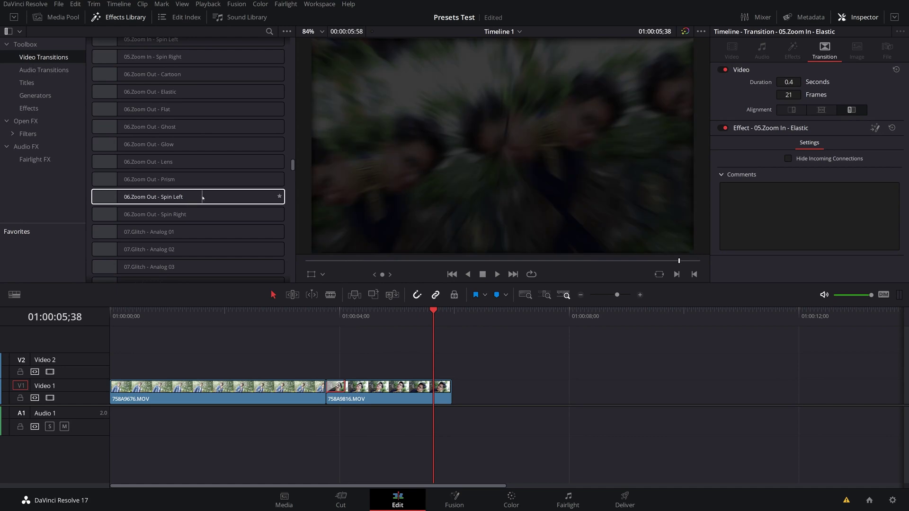
scroll(203, 185, down, 4)
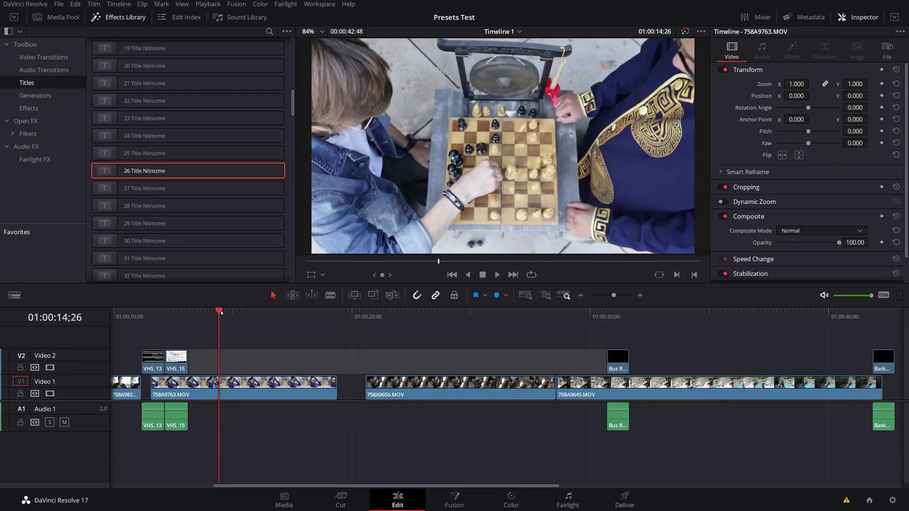
Locate the Fusion Titles group in the titles list and select the 01 Title Nitrozme preset.
scroll(179, 152, up, 4)
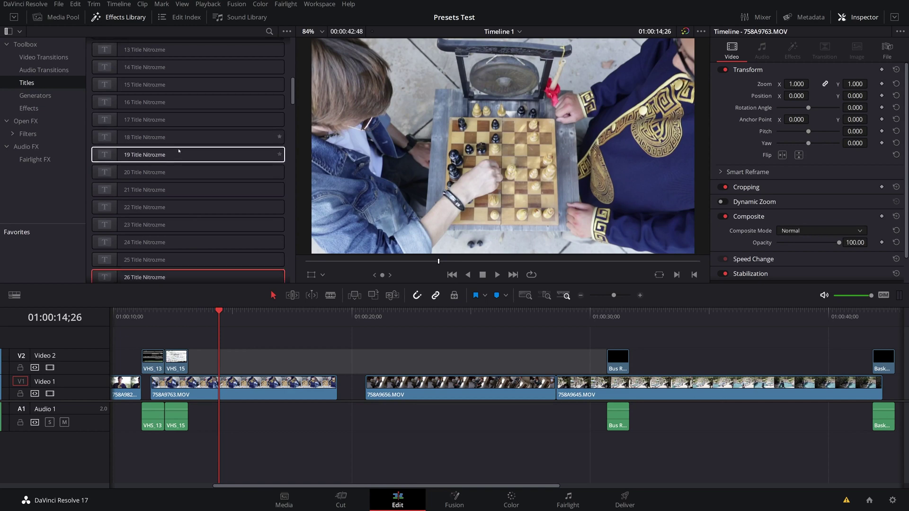
scroll(179, 152, up, 5)
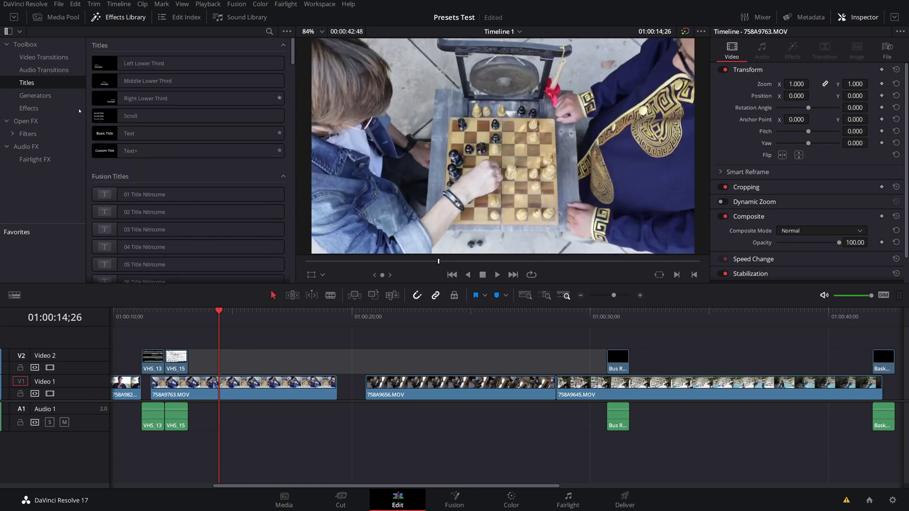
scroll(142, 209, down, 2)
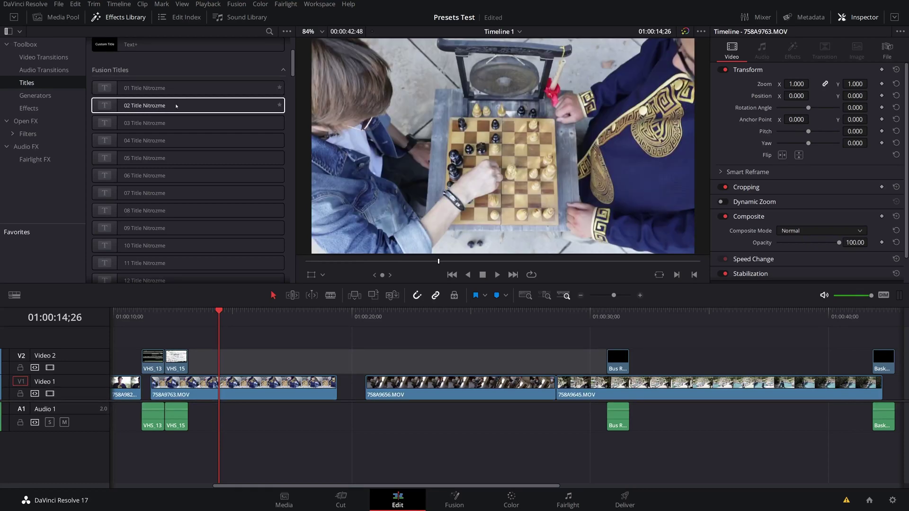
click(163, 89)
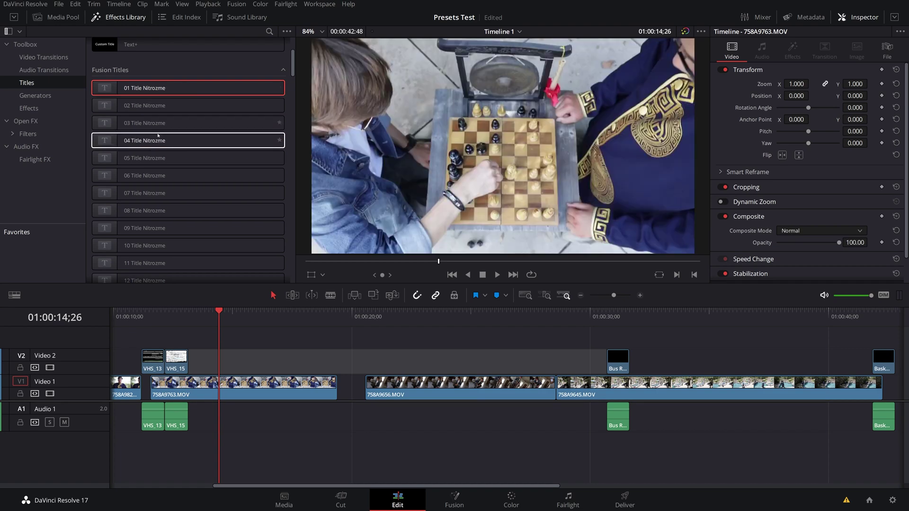
Place the 01 Title Nitrozme title on Video 2 above the 758A9656.MOV clip, preview it, and delete it again.
drag(149, 88, 362, 366)
click(369, 312)
key(space)
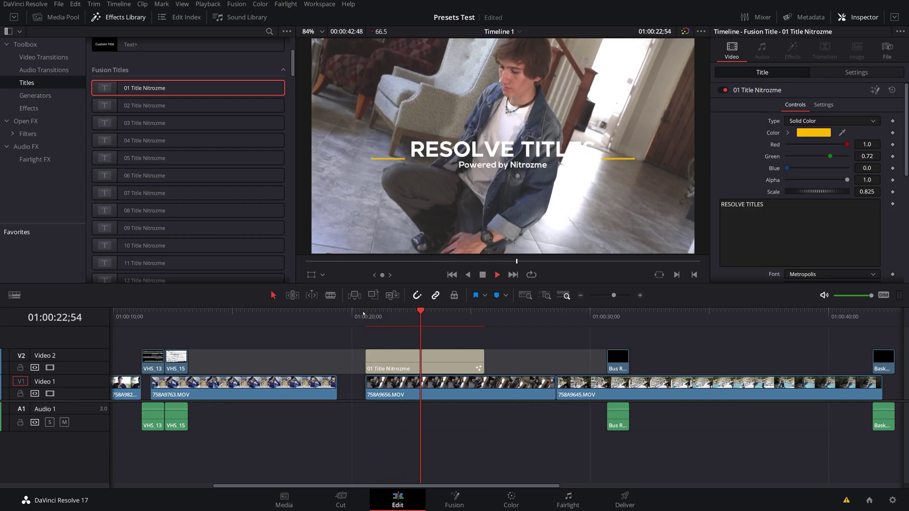
key(space)
click(413, 365)
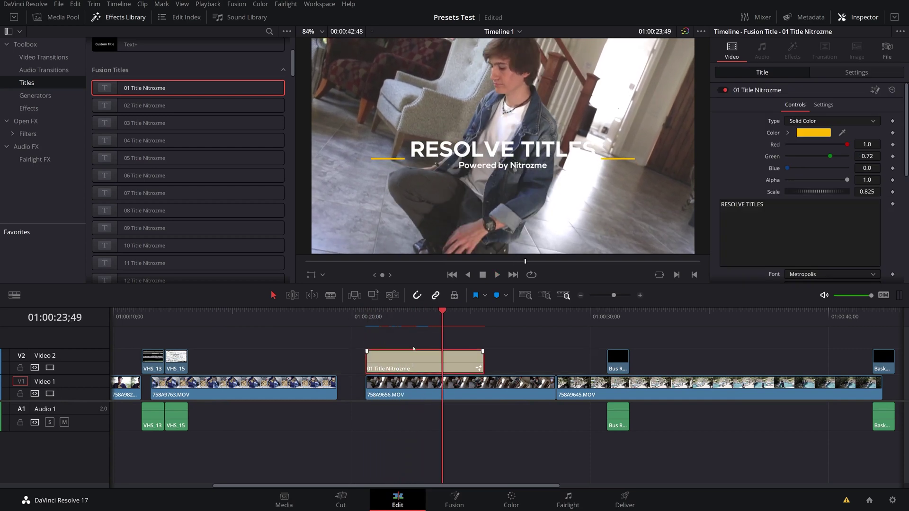
key(Delete)
Add the 53 Call Out Nitrozme title above the 758A9763.MOV clip, scale it down over the chessboard, and preview it.
click(247, 313)
scroll(166, 215, down, 10)
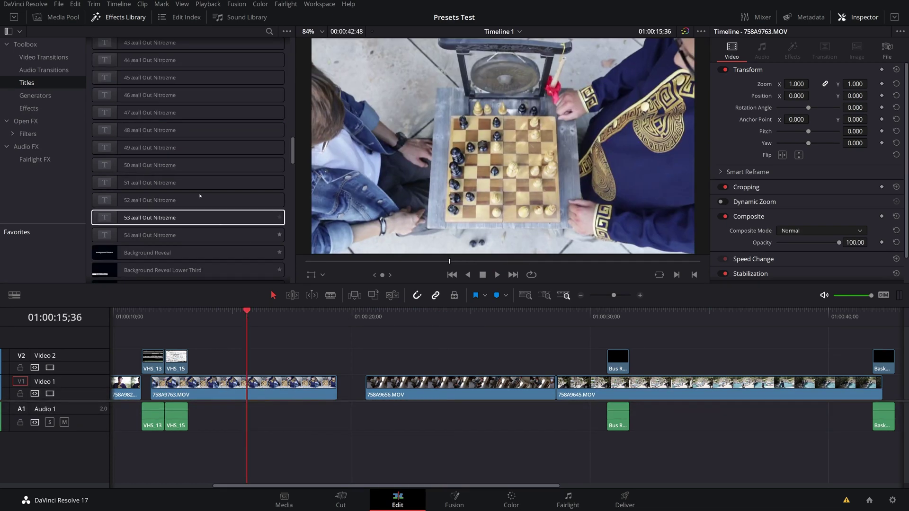
drag(162, 218, 216, 363)
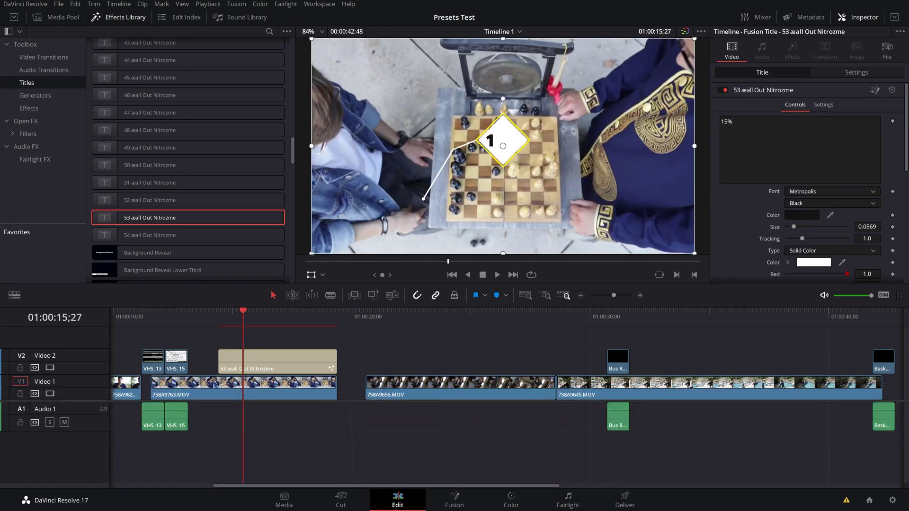
drag(524, 139, 532, 119)
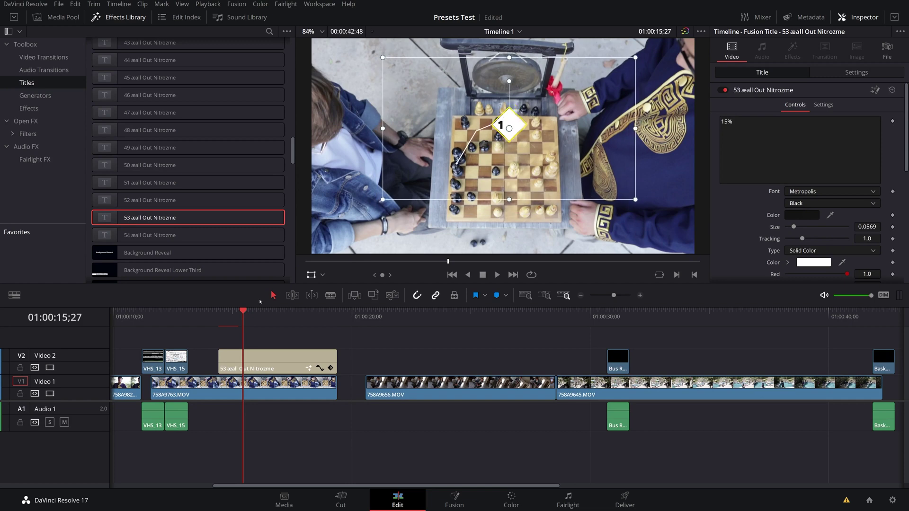
key(space)
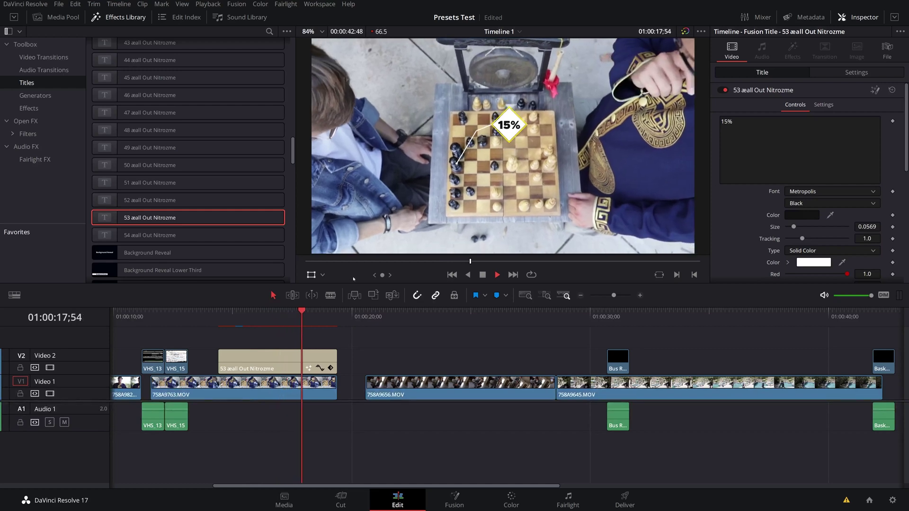
Change the yellow outline of the 53 Call Out Nitrozme title to magenta, HTML color #d62874.
click(258, 355)
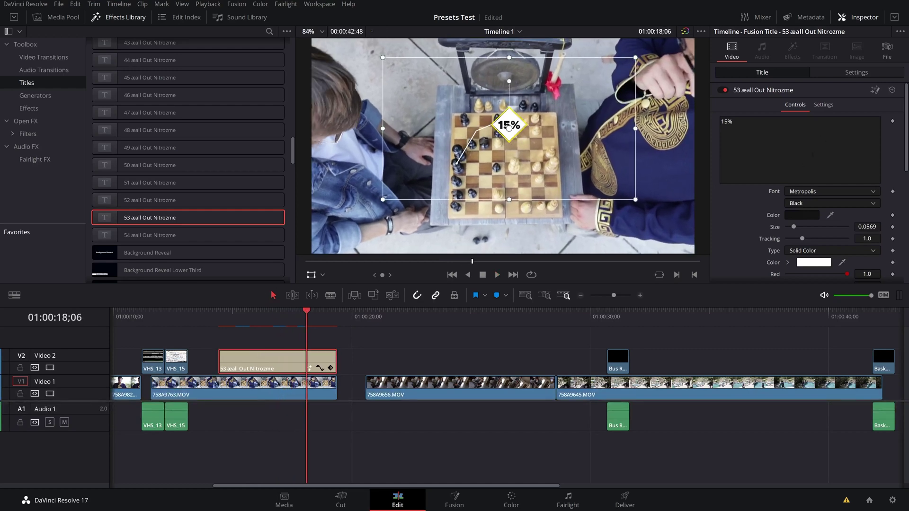
scroll(768, 189, down, 8)
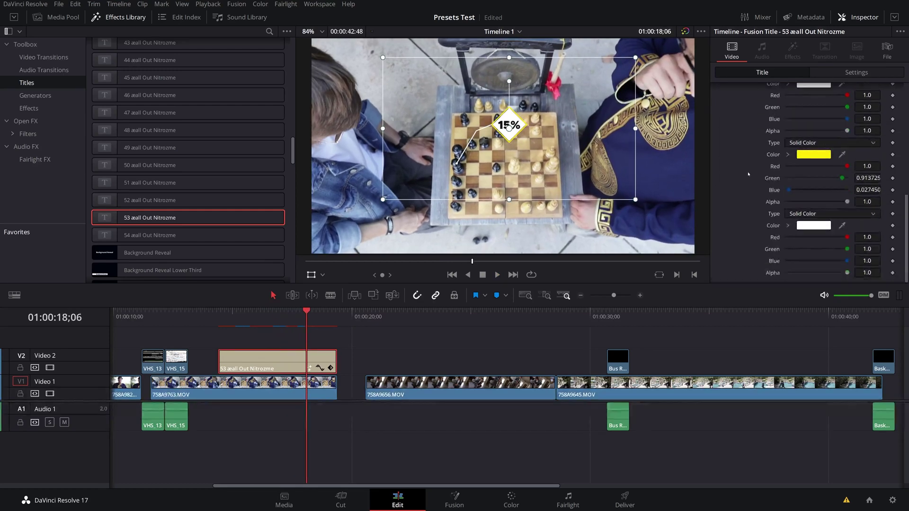
scroll(744, 187, up, 1)
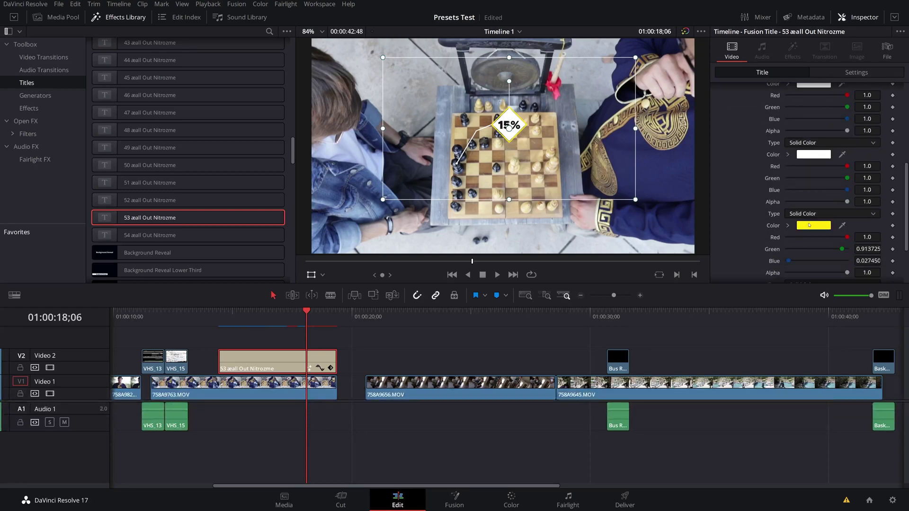
click(809, 225)
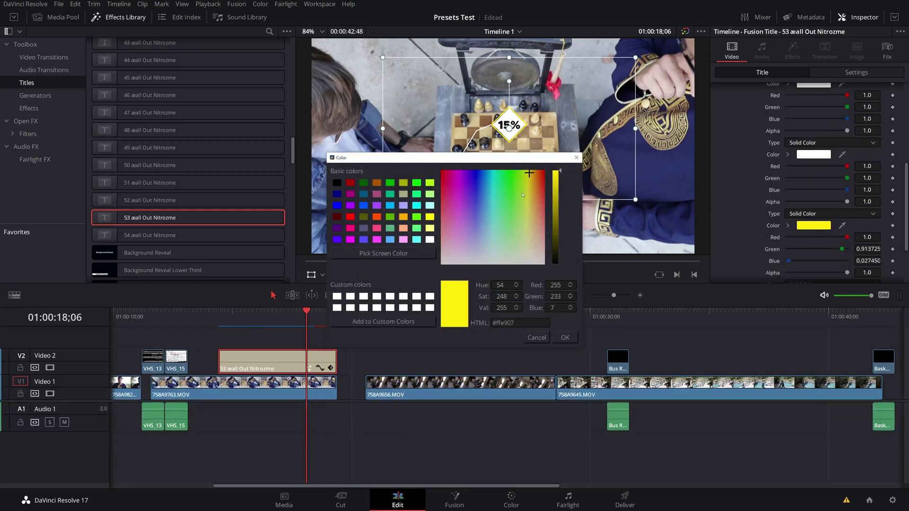
drag(517, 185, 415, 184)
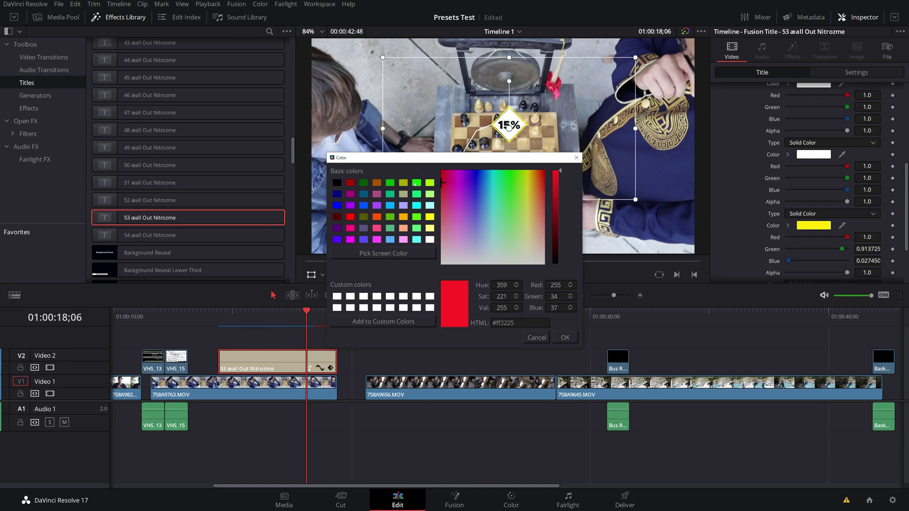
drag(557, 168, 559, 187)
click(448, 187)
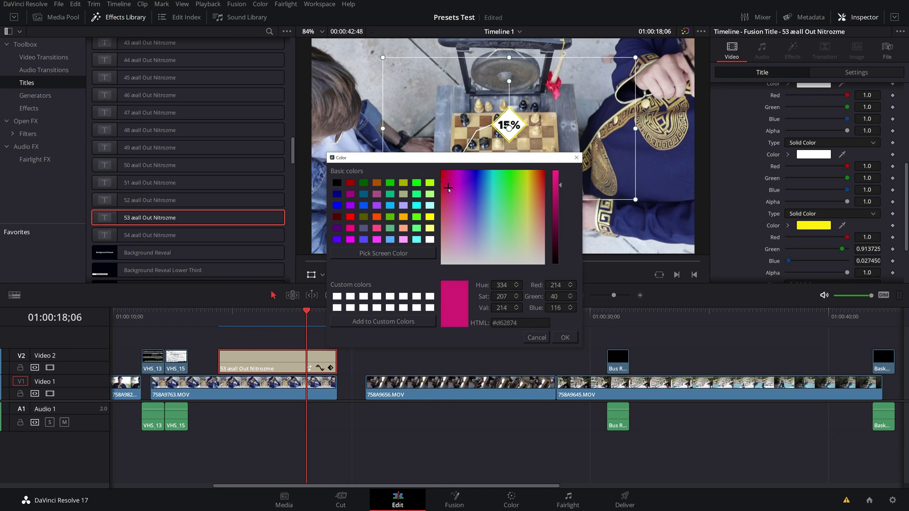
click(565, 337)
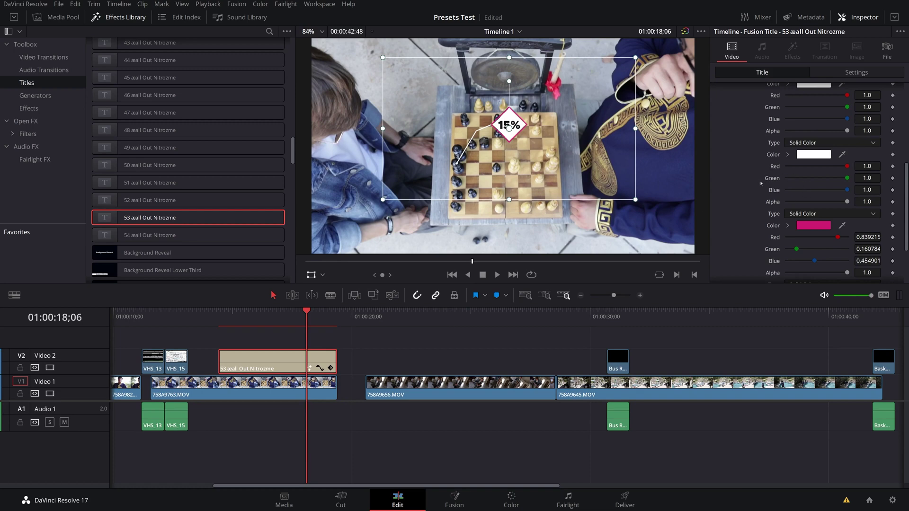
Change the callout's text to Chess with size 0.0433 and tracking 0.976, and play the title back.
scroll(761, 184, up, 5)
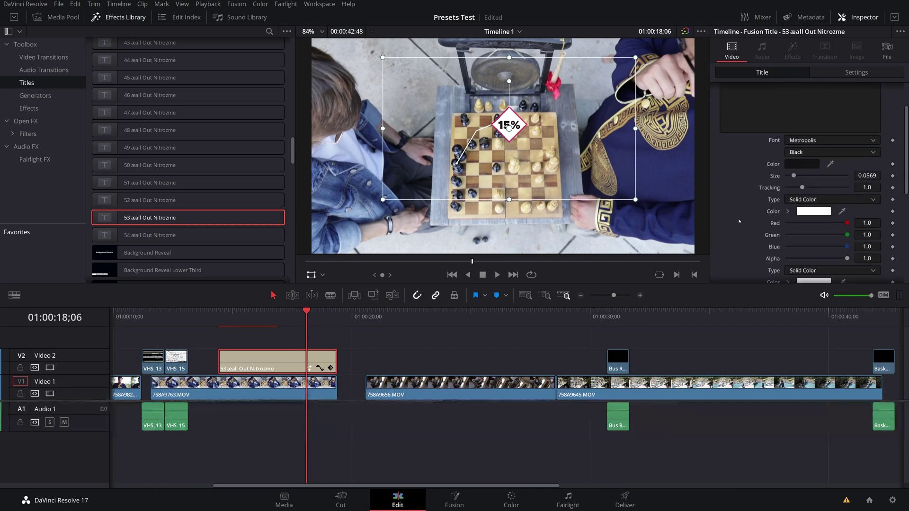
scroll(739, 221, up, 2)
click(796, 173)
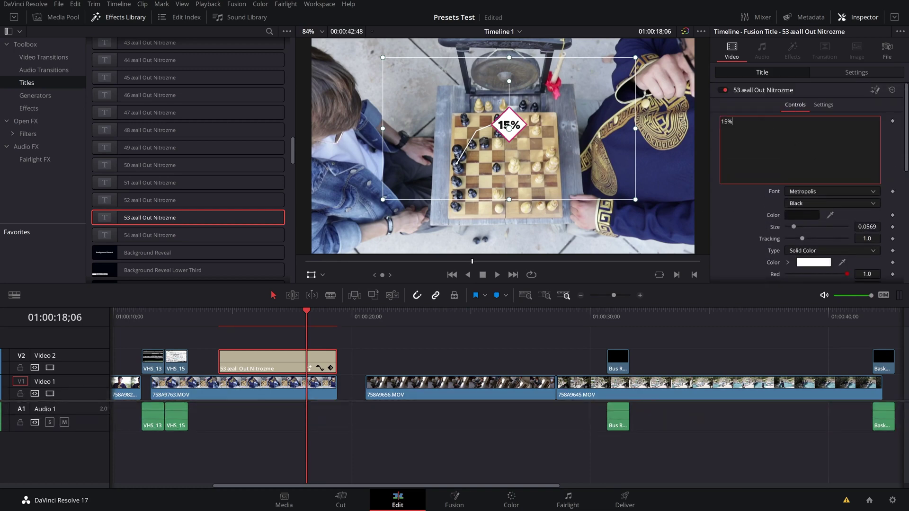
text(Chess)
scroll(767, 189, down, 1)
drag(794, 213, 792, 214)
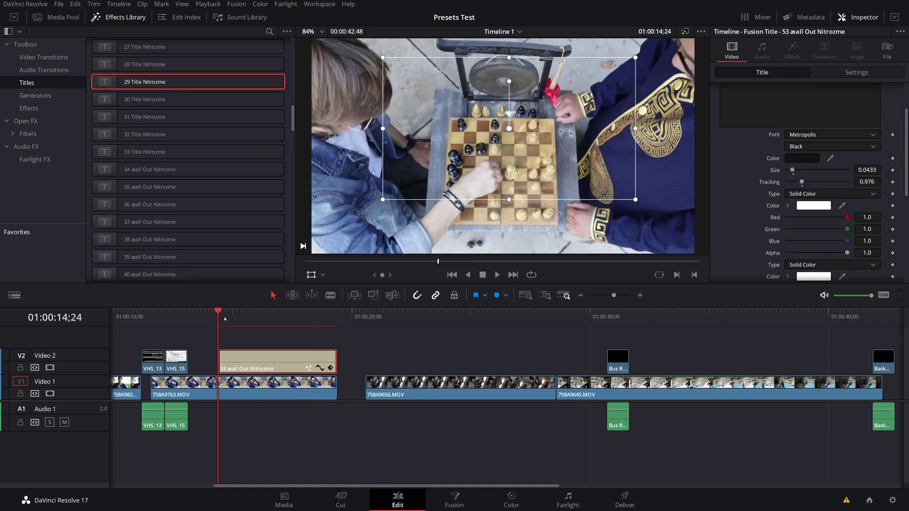
key(space)
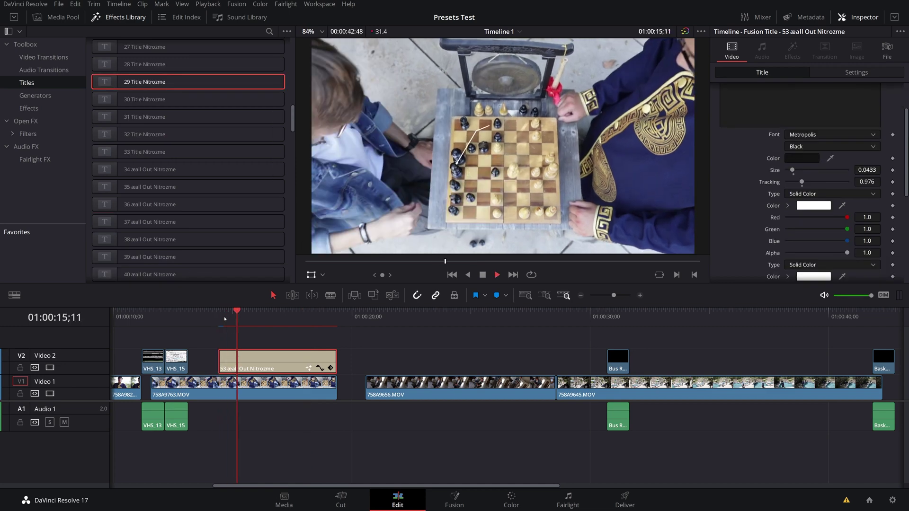
key(space)
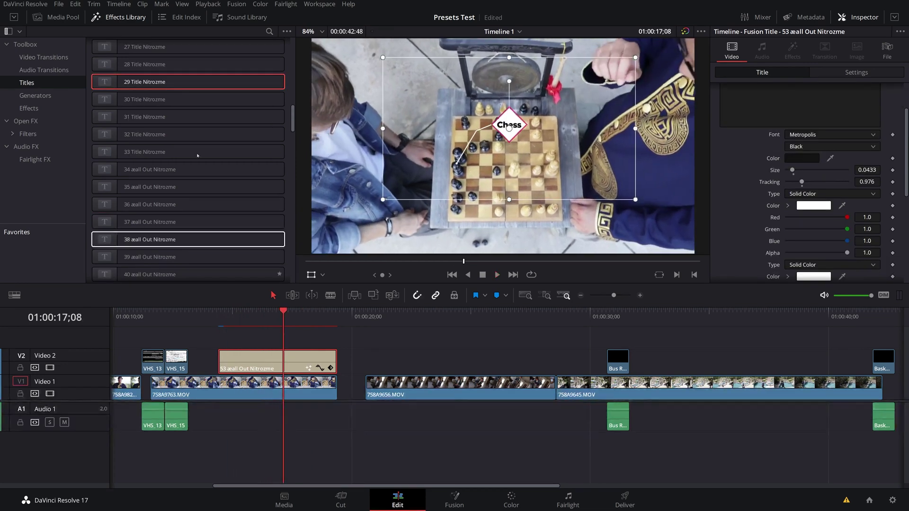
Place the 29 Title Nitrozme title on Video 2 at the start of the 758A9656.MOV clip and preview it.
drag(136, 83, 384, 323)
drag(531, 152, 588, 206)
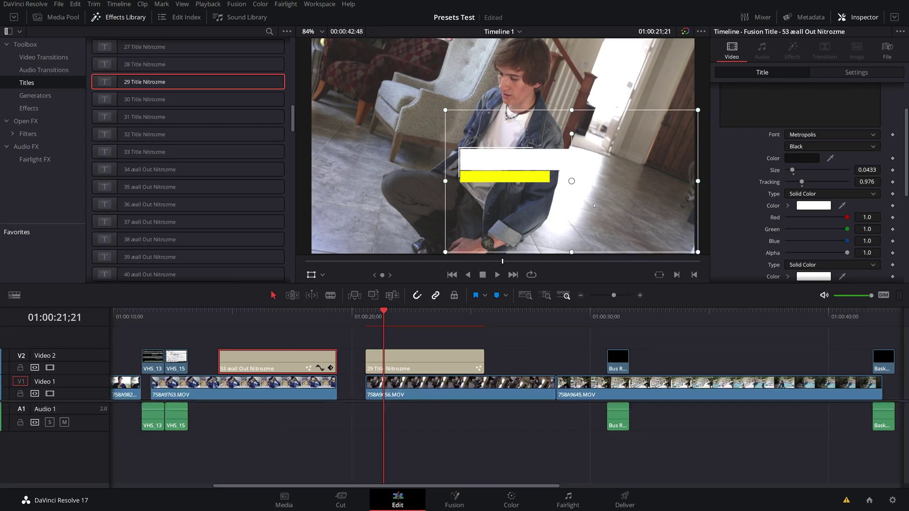
key(Up)
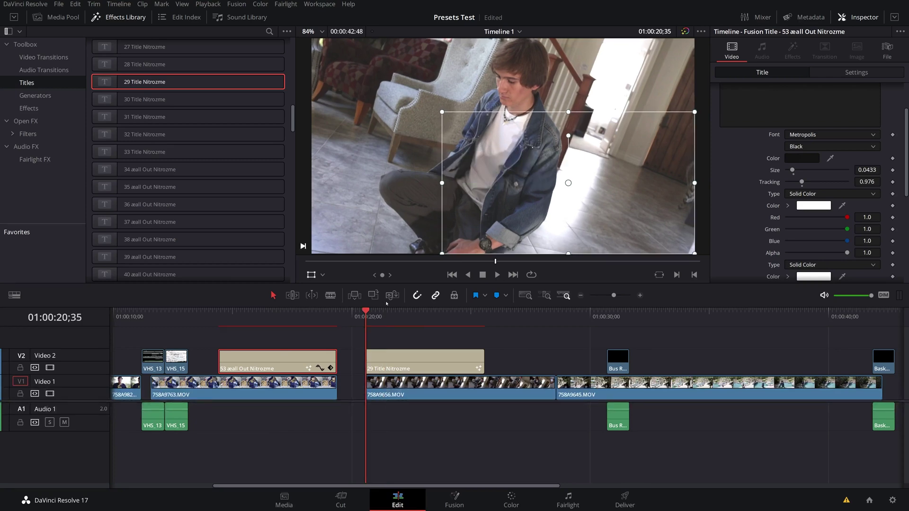
key(space)
key(space)
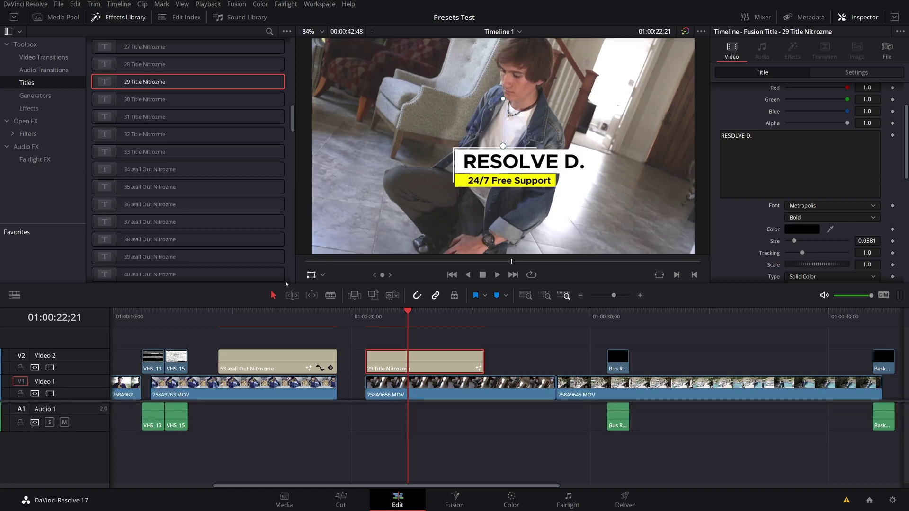
Move the 29 Title Nitrozme title to the lower-right corner of the picture and play it back from its start.
drag(475, 175, 580, 237)
click(361, 317)
key(space)
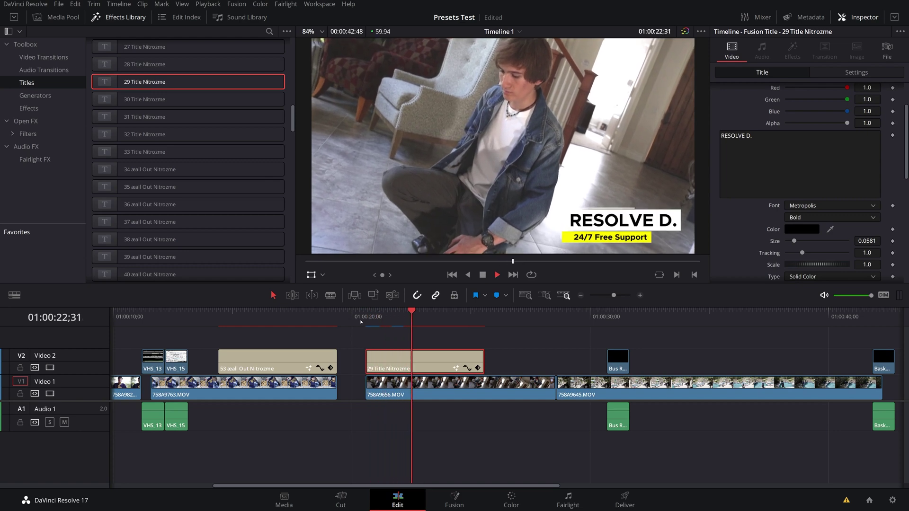
key(space)
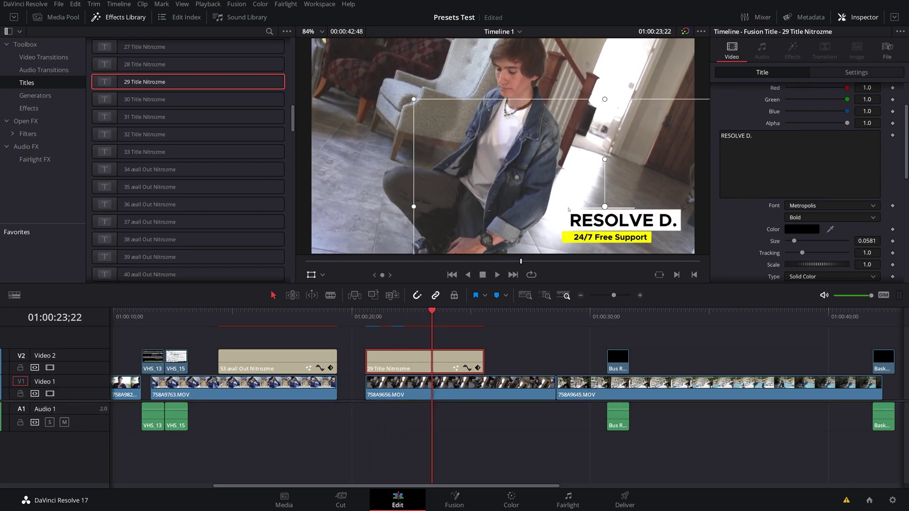
Change the white bar behind RESOLVE D. to light blue with red 0.396078, green 0.607843 and blue 1.0.
scroll(803, 217, down, 5)
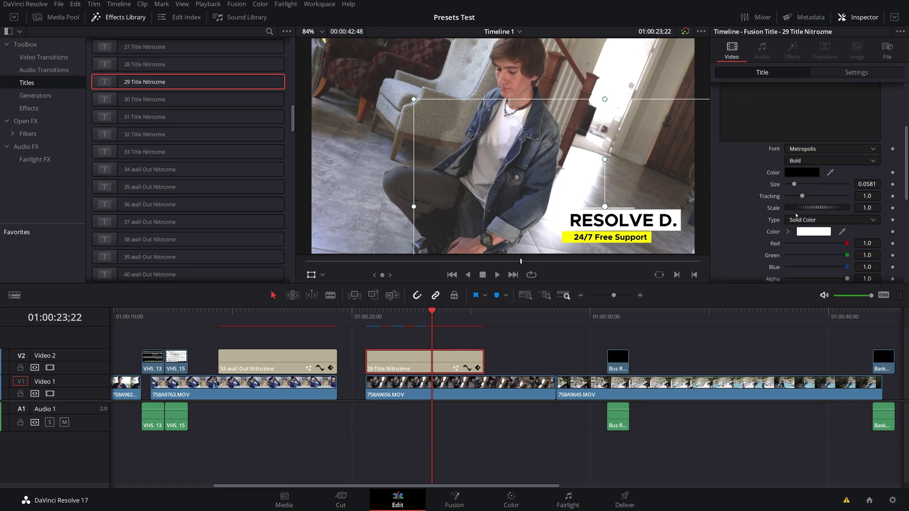
click(808, 148)
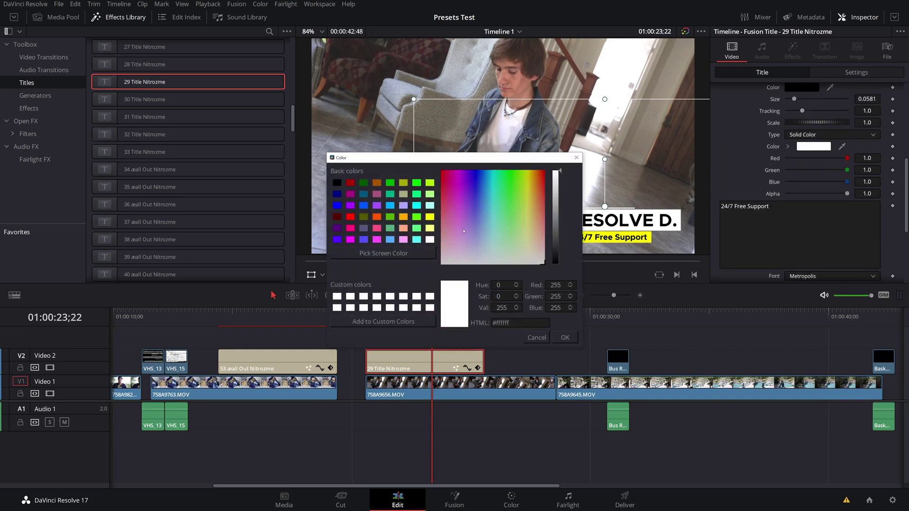
click(497, 316)
scroll(753, 215, down, 5)
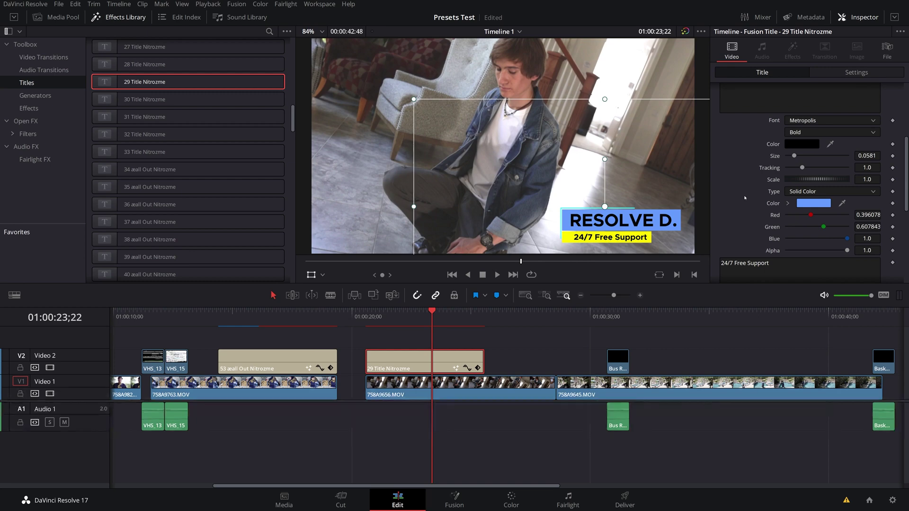
click(808, 205)
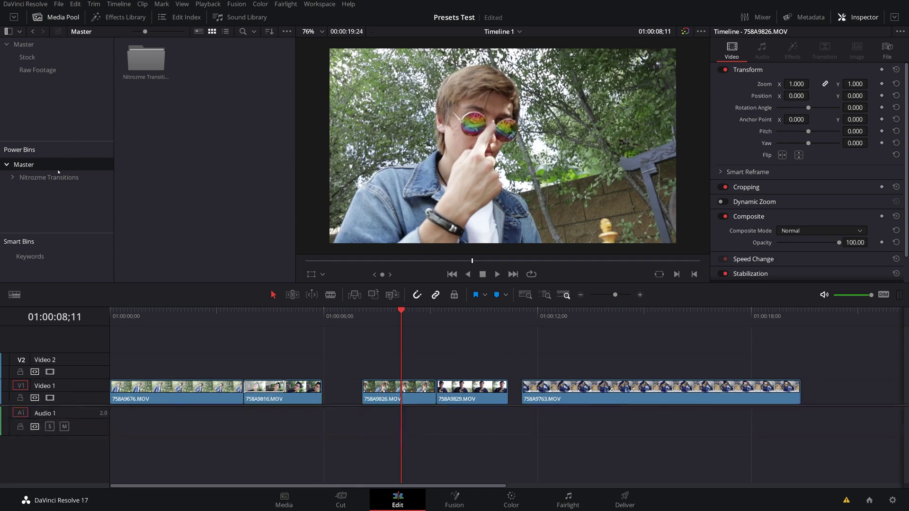
Open the Light Leaks Transitions bin within the Nitrozme Transitions power bin and look through its sub-bins.
click(52, 177)
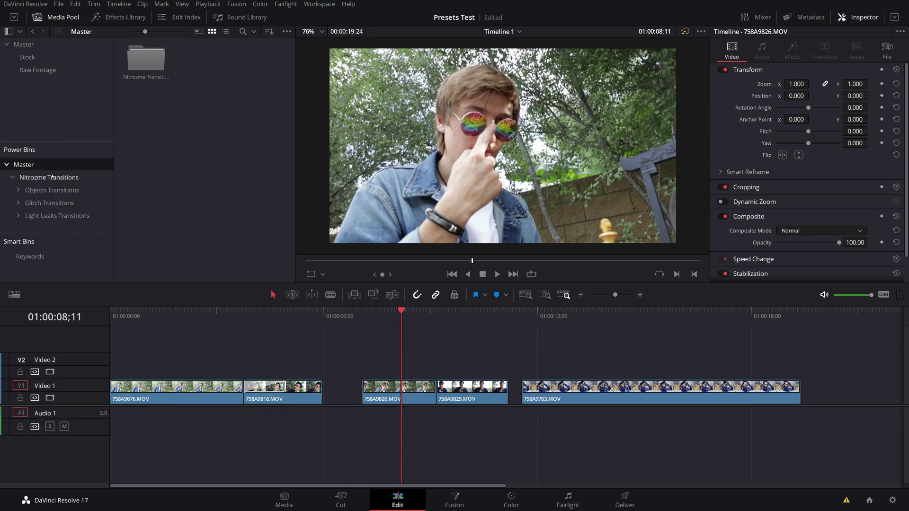
click(17, 217)
scroll(42, 220, down, 4)
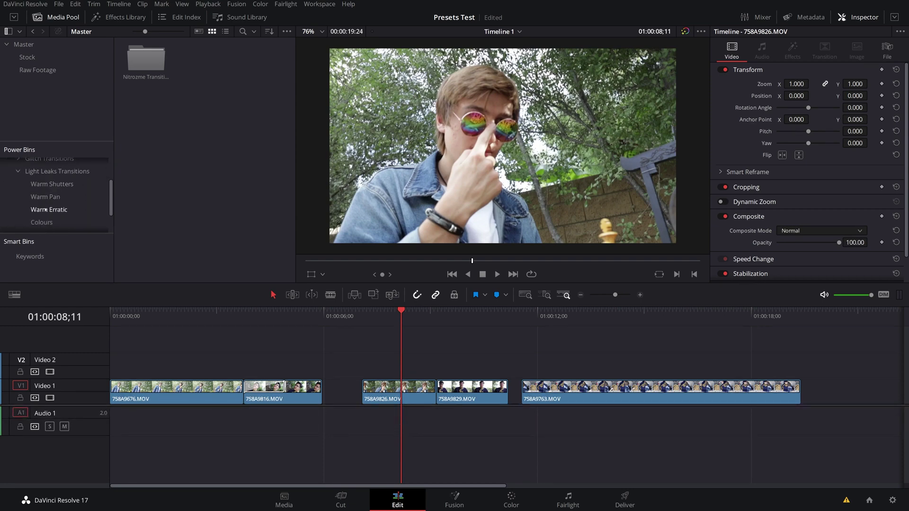
scroll(51, 188, down, 2)
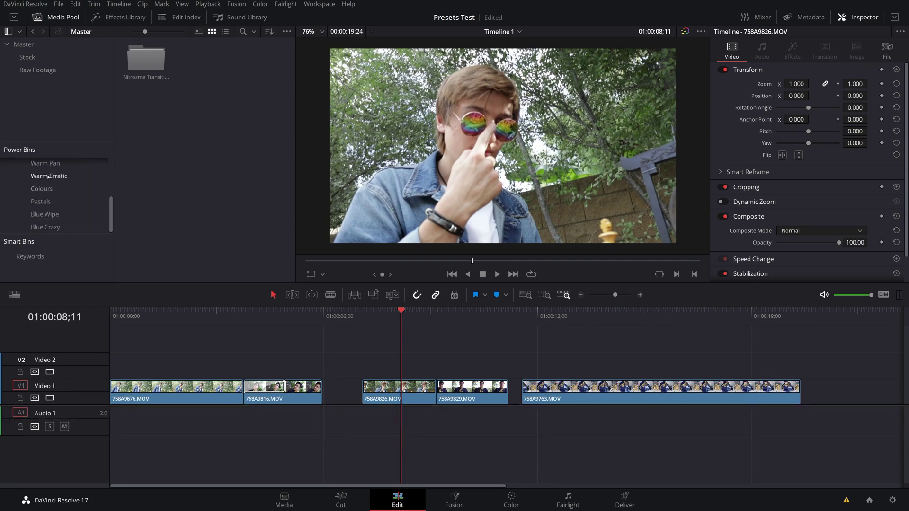
scroll(48, 177, up, 1)
scroll(57, 161, up, 1)
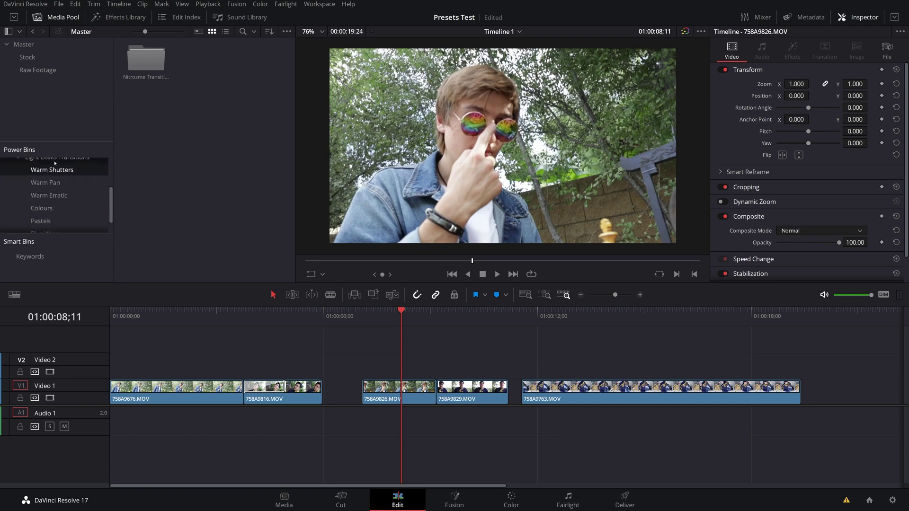
click(48, 176)
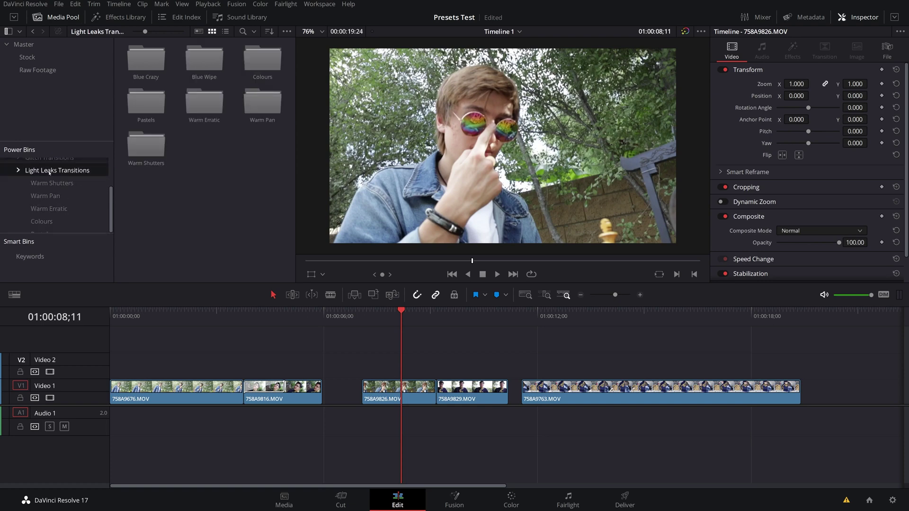
Open the Blue Crazy bin and scrub through the Blue Crazy 01 light leak in the source viewer.
double_click(148, 61)
double_click(146, 61)
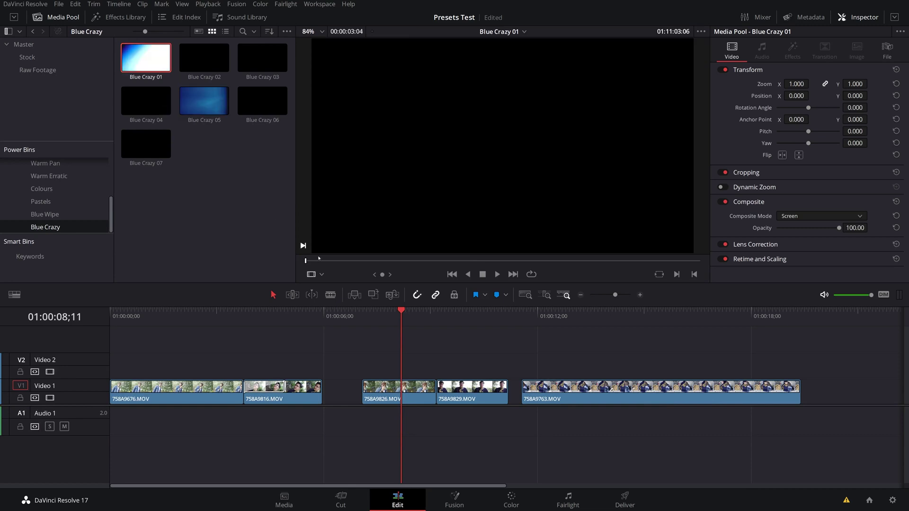
click(351, 261)
drag(355, 262, 629, 260)
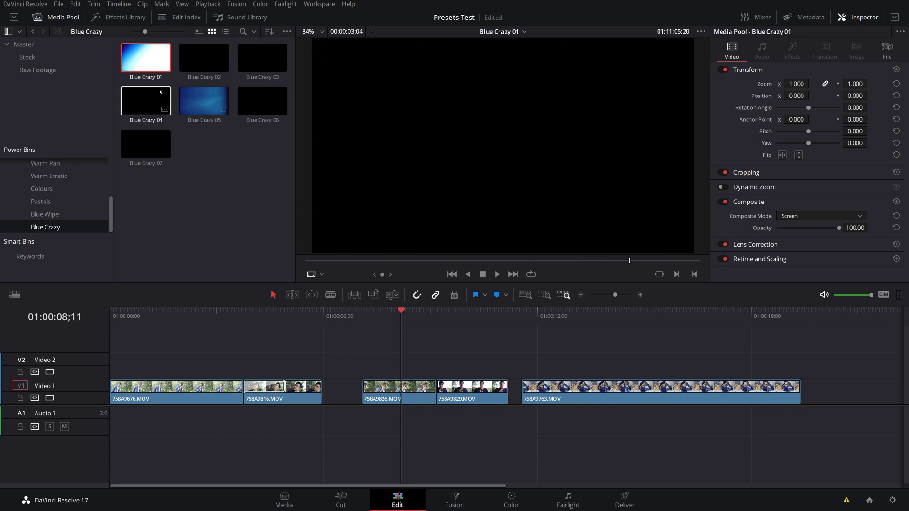
Preview the Blue Crazy 05 light leak and place it on Video 2 starting above the 758A9826.MOV clip.
click(217, 93)
drag(320, 262, 648, 241)
drag(204, 101, 377, 364)
click(362, 311)
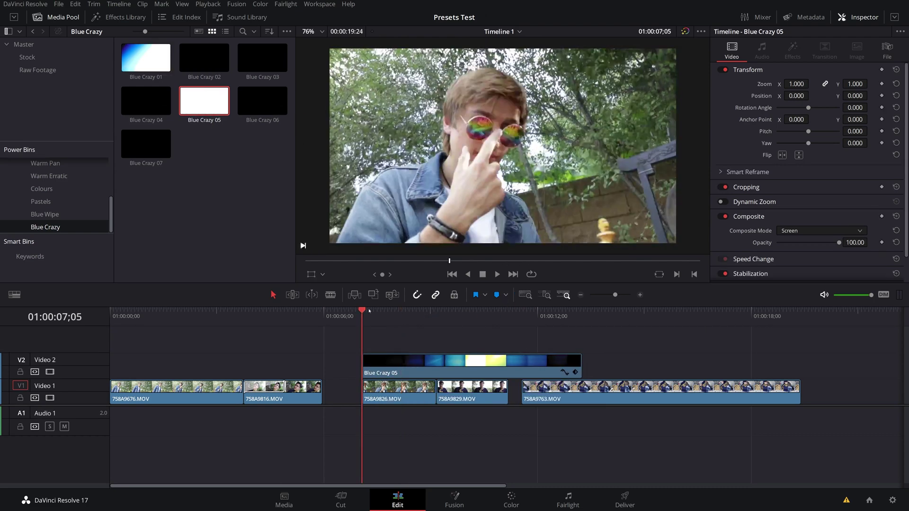
Play back the Blue Crazy 05 light leak over 758A9826.MOV and 758A9829.MOV to check its timing against the cut.
key(space)
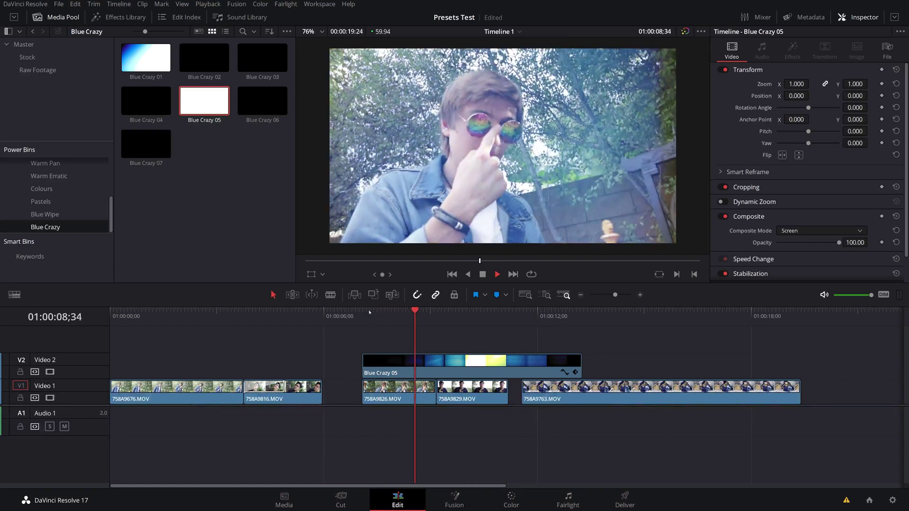
key(space)
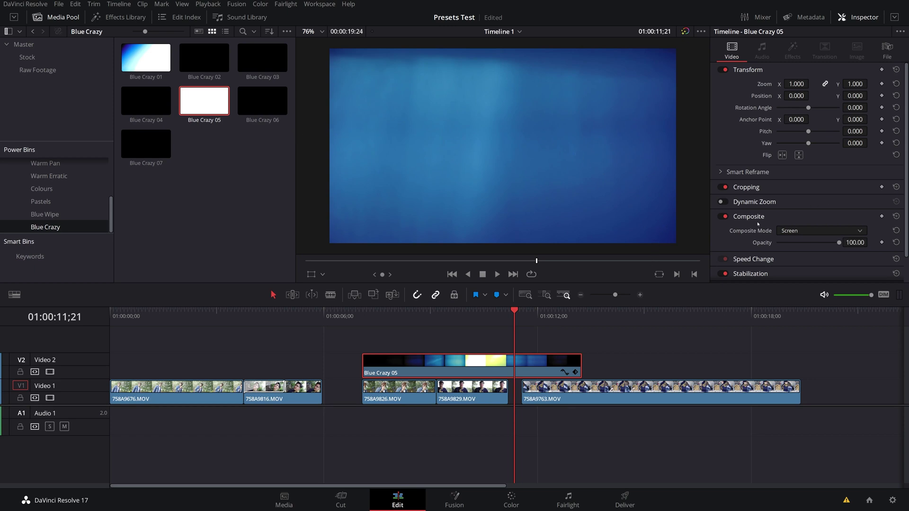
click(479, 328)
key(space)
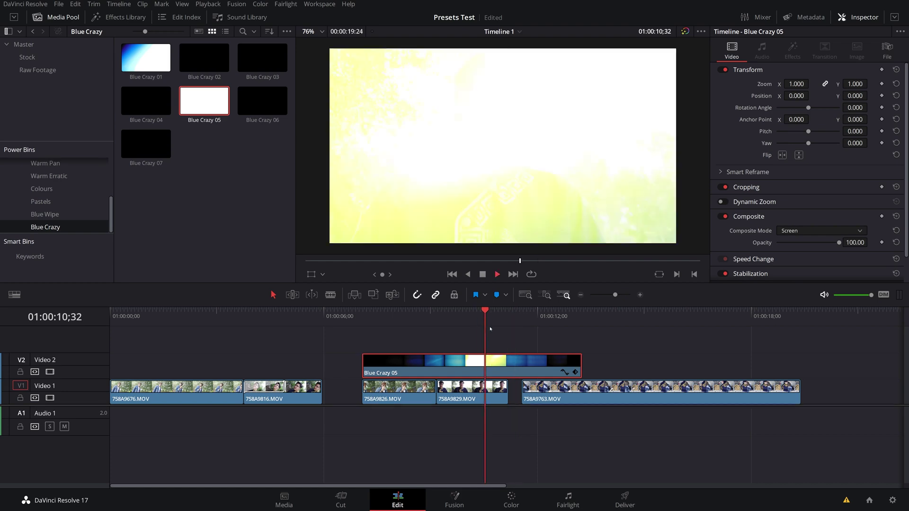
key(space)
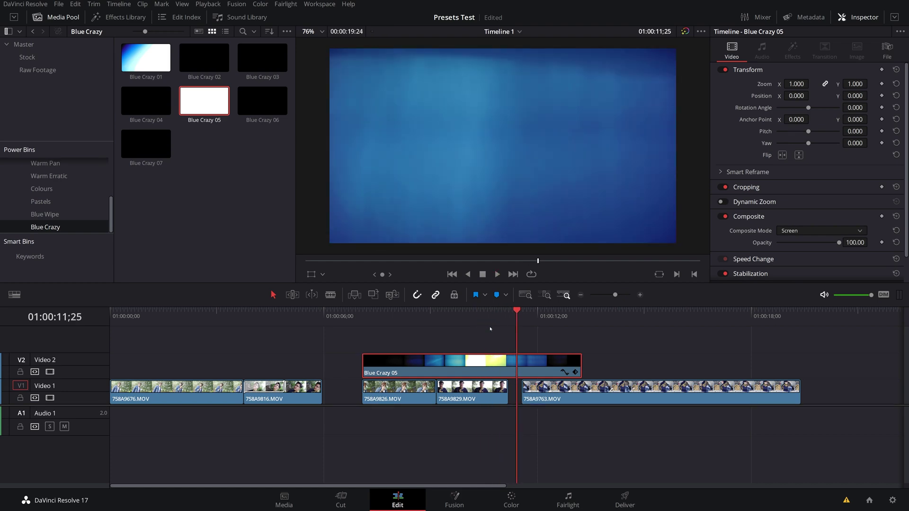
click(370, 314)
key(space)
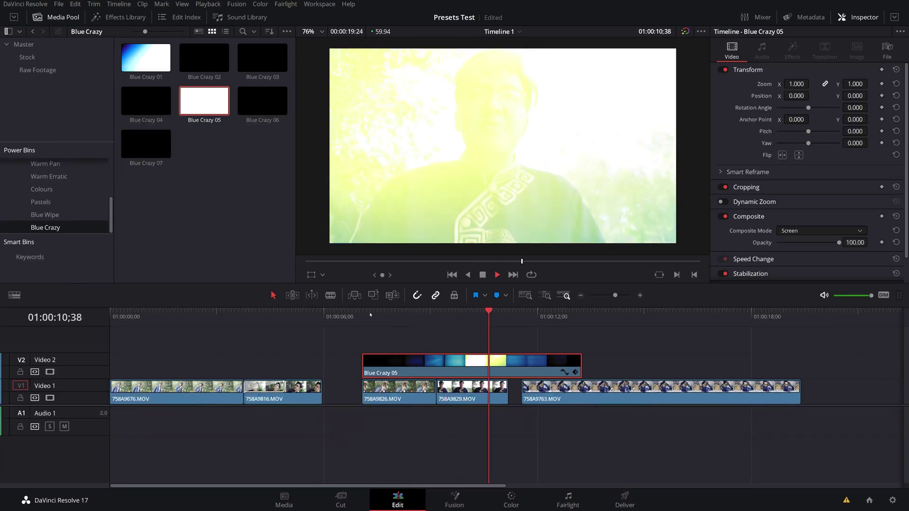
key(space)
Move Blue Crazy 05 earlier on Video 2 so its flash covers the 758A9826.MOV to 758A9829.MOV cut, and play it back.
drag(478, 365, 427, 366)
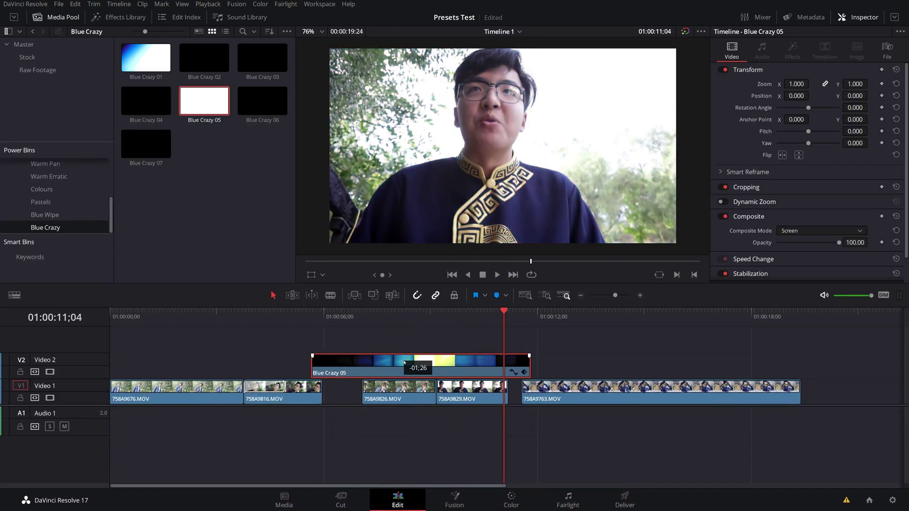
click(425, 315)
key(space)
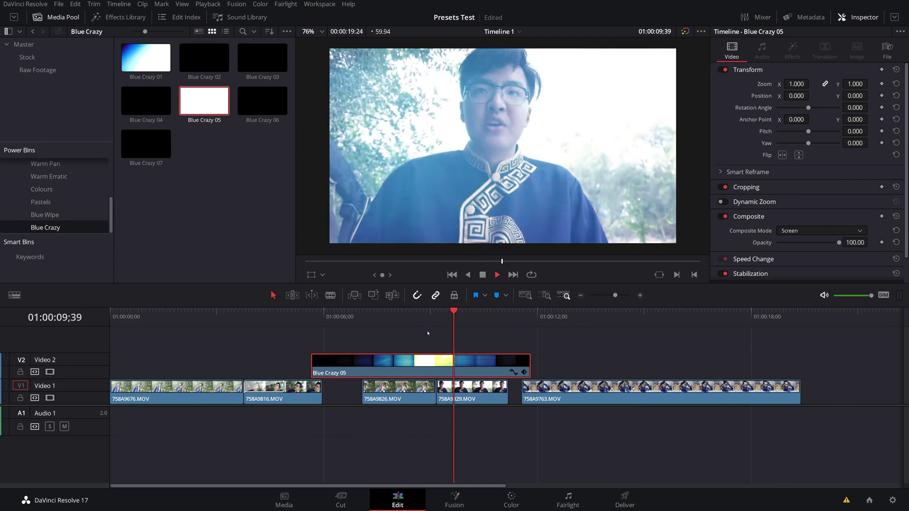
key(space)
key(ctrl+z)
key(space)
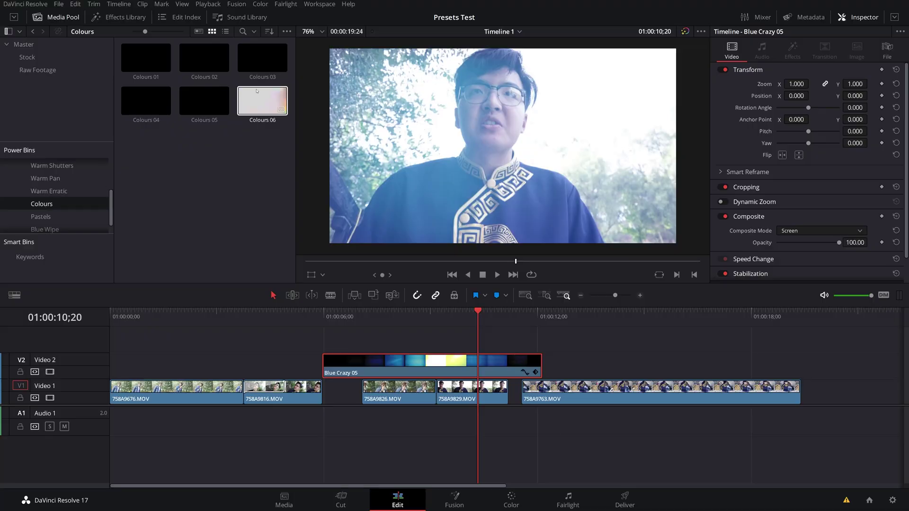
Preview the Colours 06 light leak in the source viewer and return to the Blue Crazy bin.
double_click(257, 90)
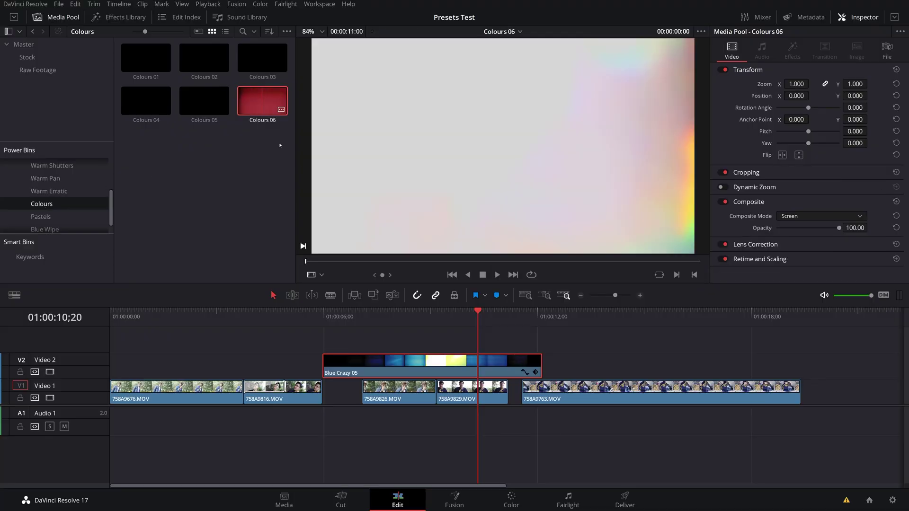
click(423, 261)
click(497, 261)
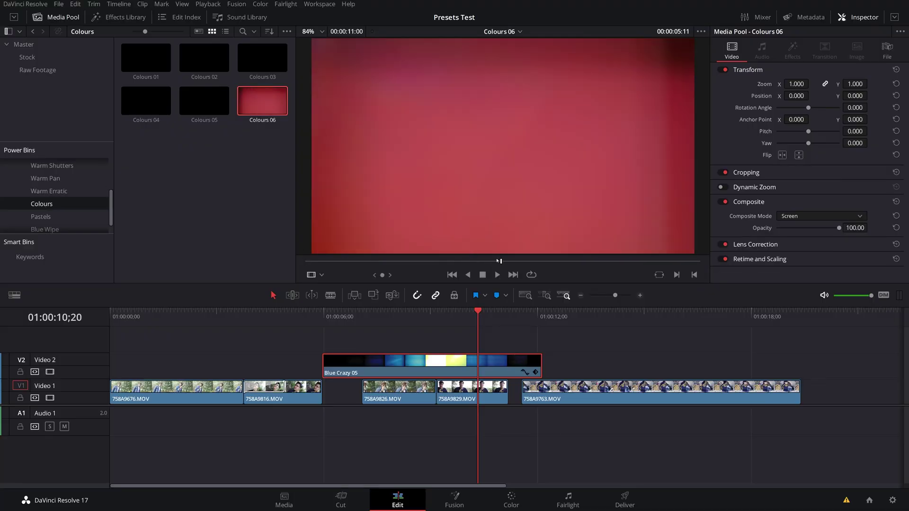
click(51, 216)
scroll(73, 203, down, 1)
click(46, 227)
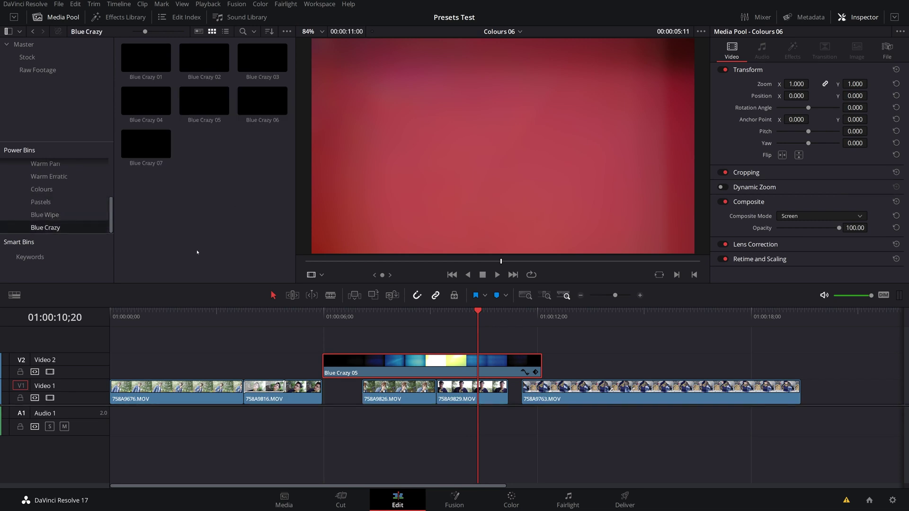
Set the Blue Crazy 05 clip's hue to 92.60 on the Color page, scrub through the result and return to the Edit page.
click(424, 370)
key(j)
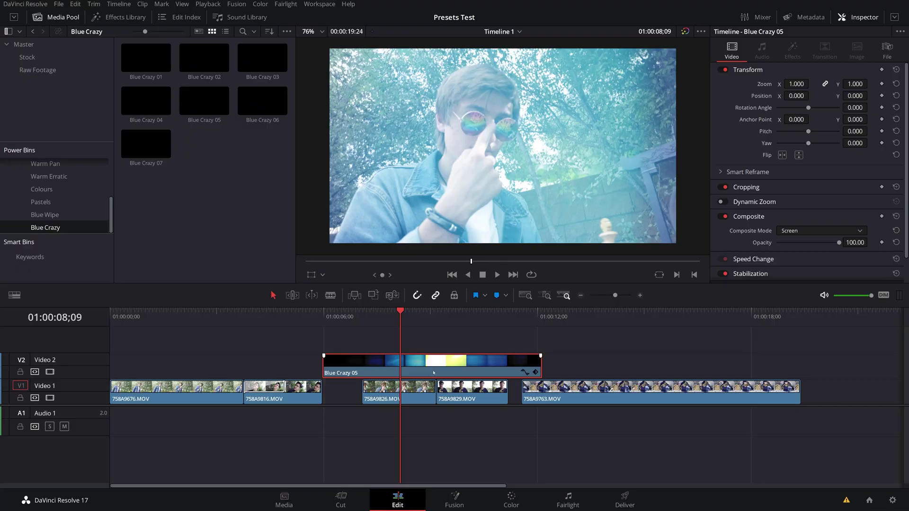
click(505, 498)
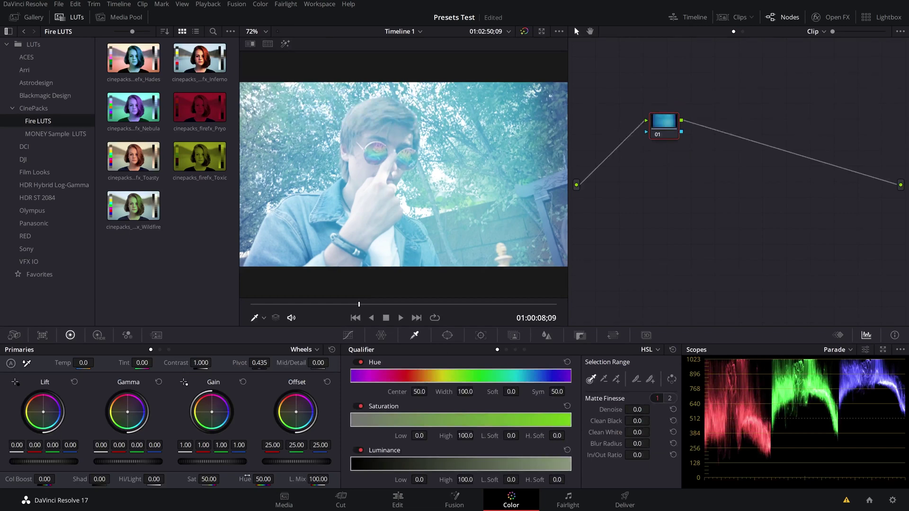
drag(259, 479, 277, 478)
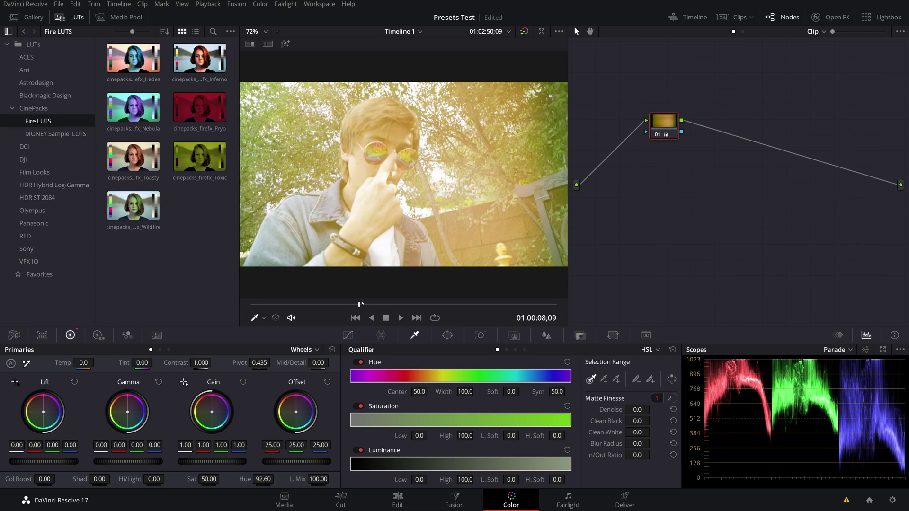
drag(361, 304, 528, 296)
key(shift+4)
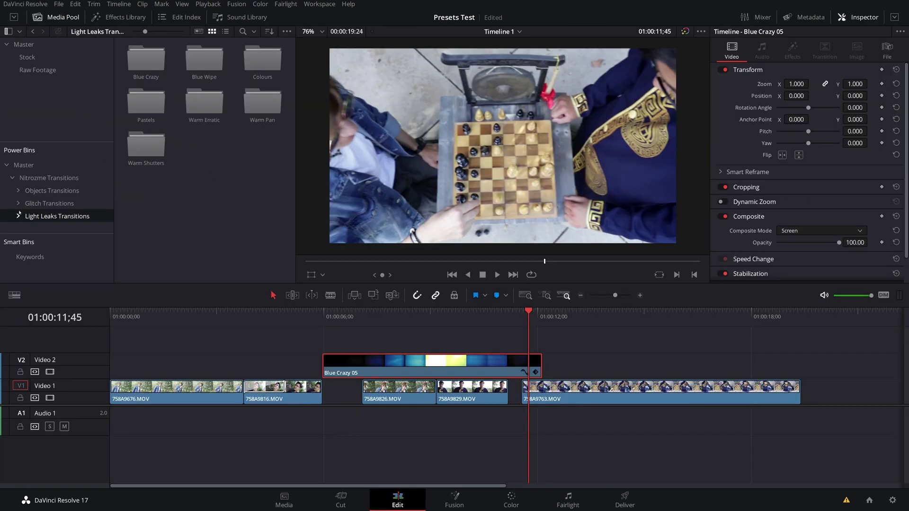
Place VHS_13 from the Glitch Transitions VHS bin on Video 2 over the start of 758A9763.MOV and review it.
click(18, 203)
click(37, 216)
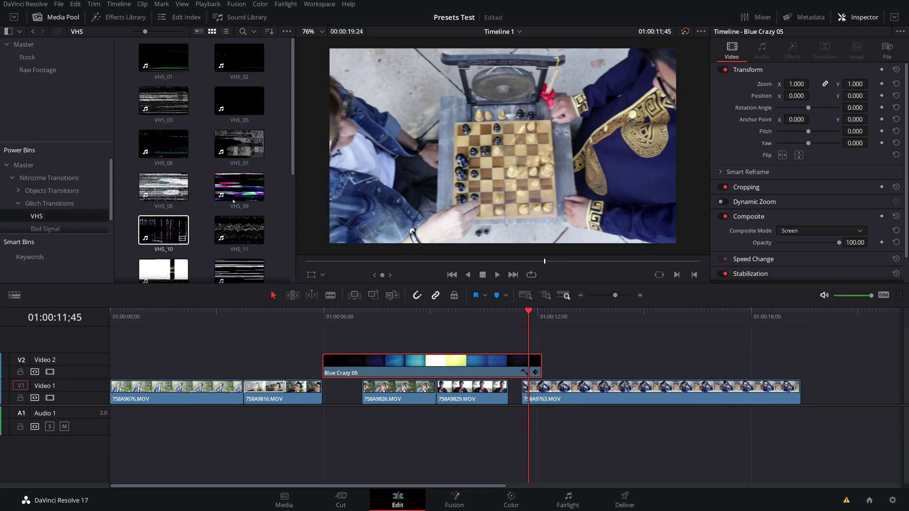
scroll(233, 201, down, 3)
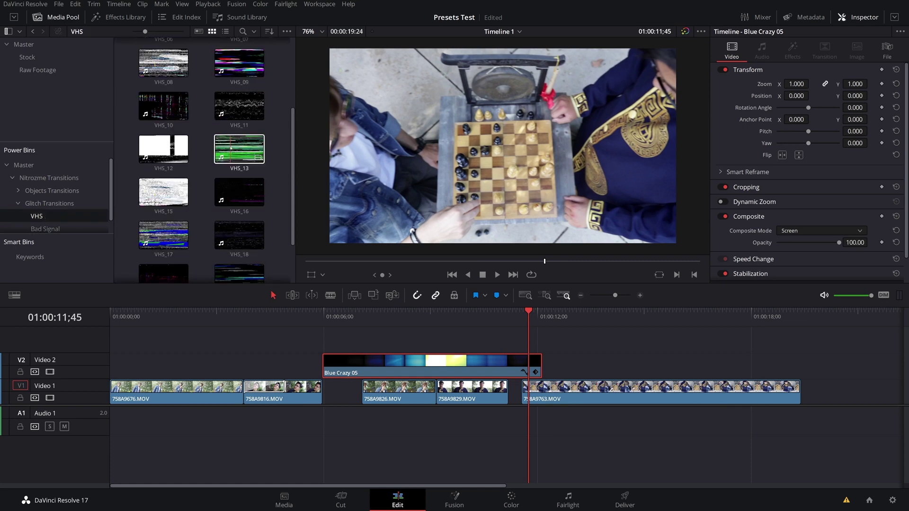
drag(231, 148, 571, 362)
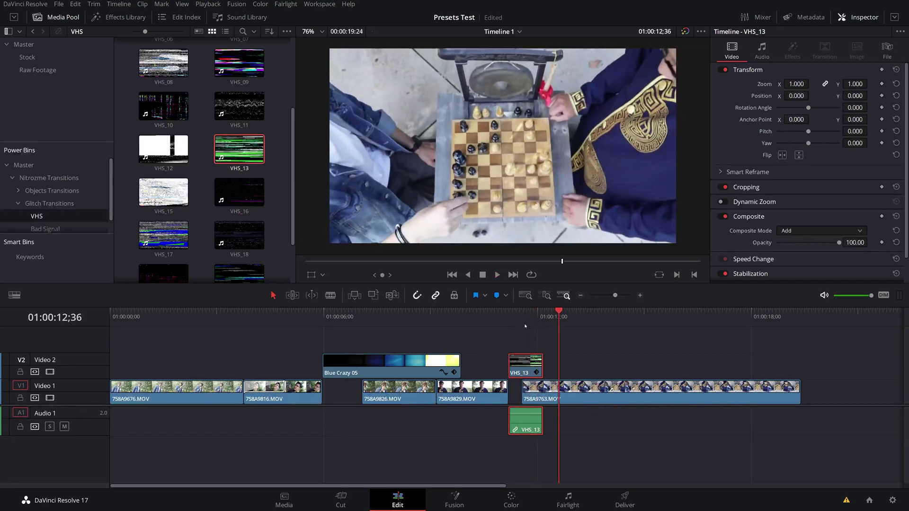
click(511, 313)
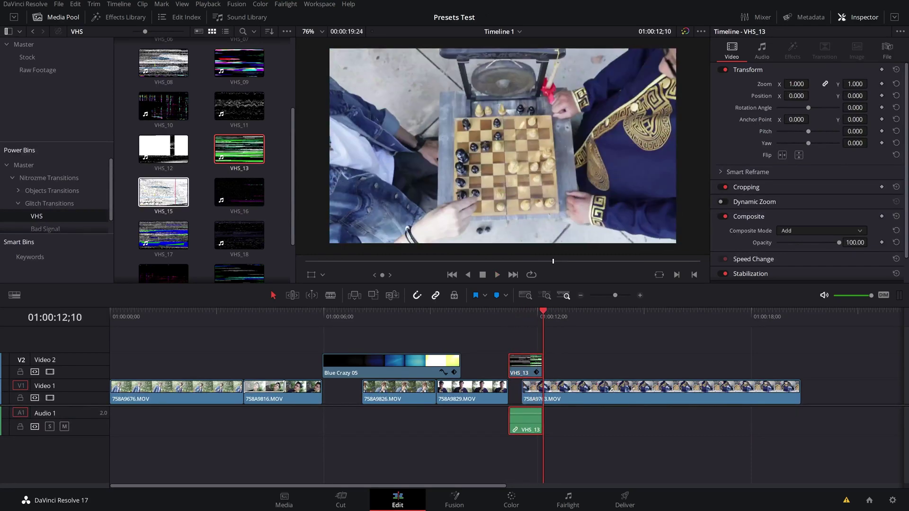
Place the VHS_15 glitch on Video 2 directly after VHS_13 and play it back.
drag(163, 191, 592, 372)
drag(543, 432, 545, 429)
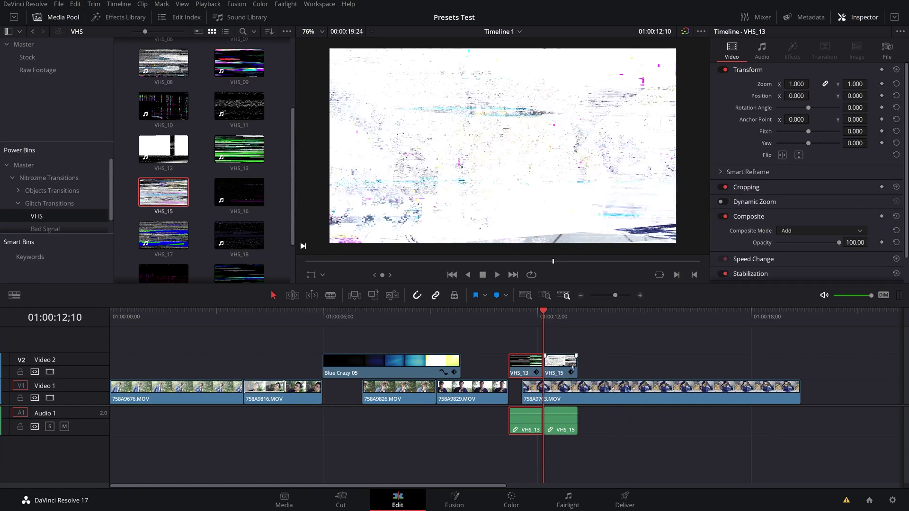
key(space)
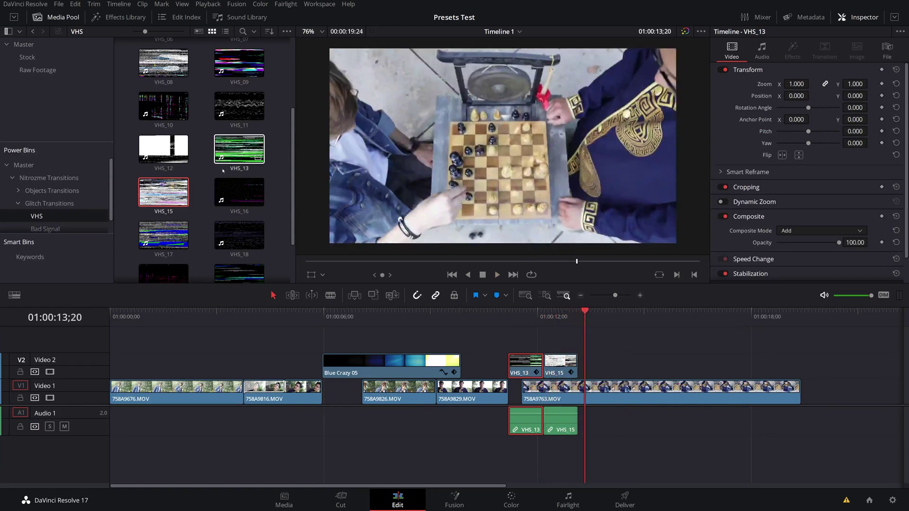
Try the VHS_19 glitch on Video 2 above 758A9763.MOV, a little after VHS_15, and play it back.
scroll(223, 171, down, 2)
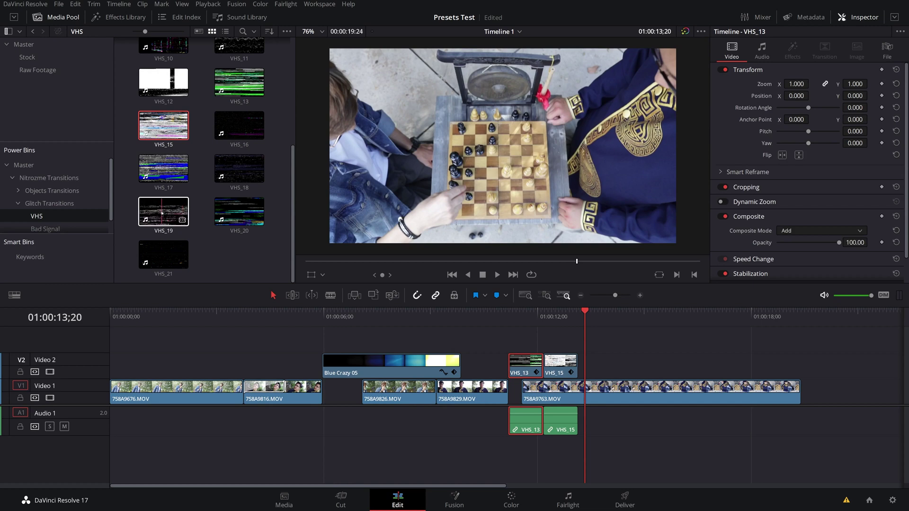
drag(168, 211, 602, 372)
key(space)
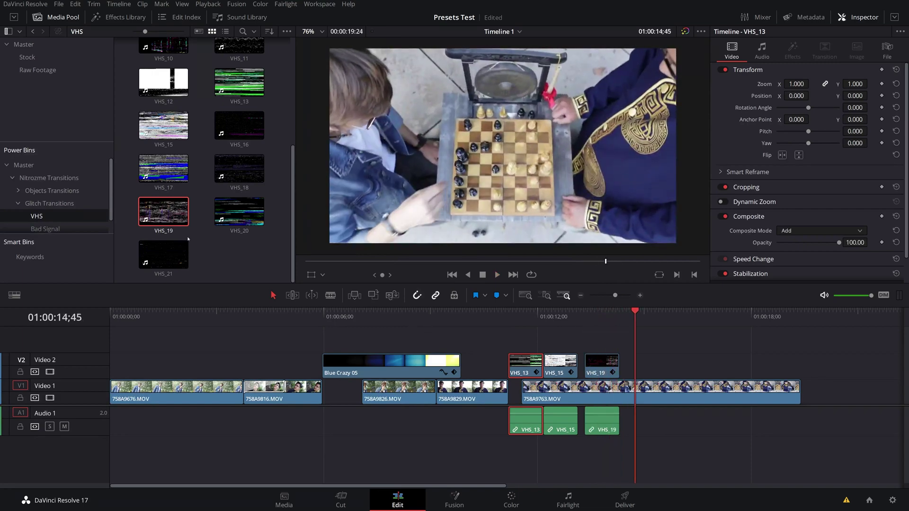
Locate VHS_19's source clip, add a second VHS_19 directly after the first on Video 2 and play it back.
key(f)
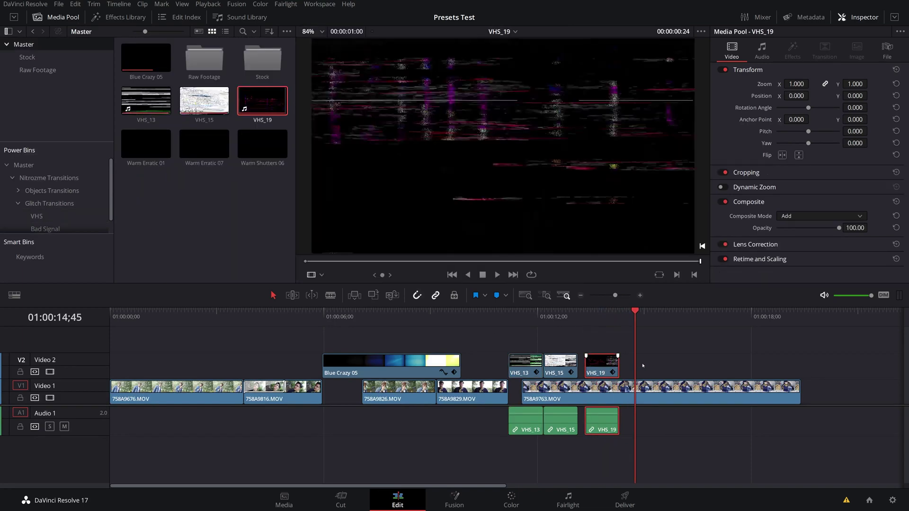
drag(614, 367, 648, 368)
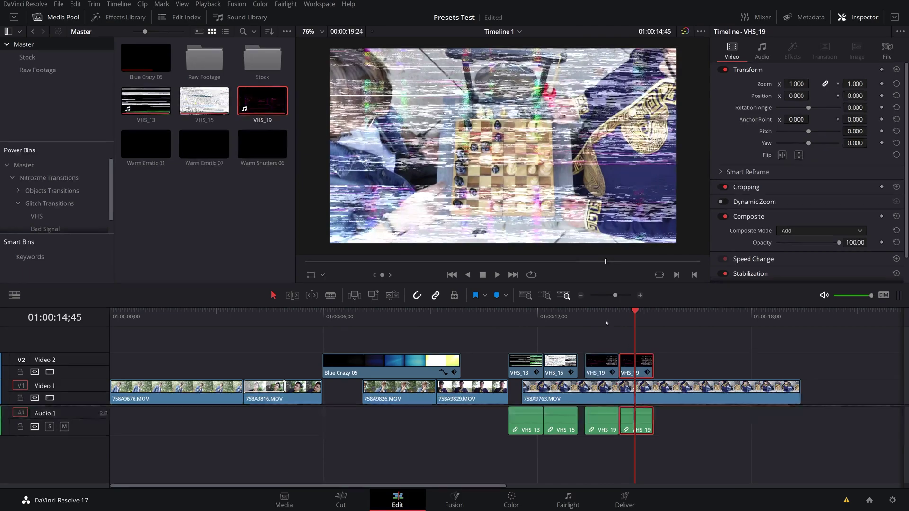
click(604, 316)
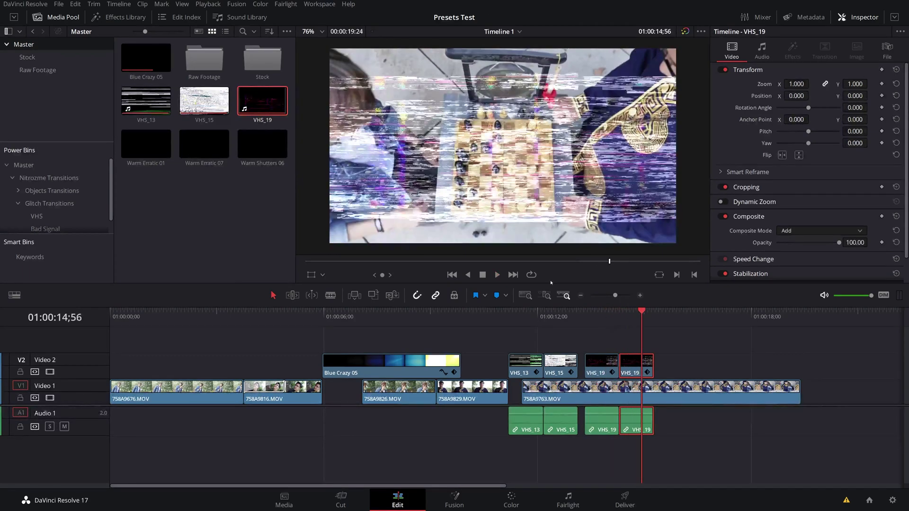
Try the Ambulance Left transition from the Objects Transitions Cars bin on Video 2 above 758A9763.MOV and play it back.
scroll(37, 211, down, 1)
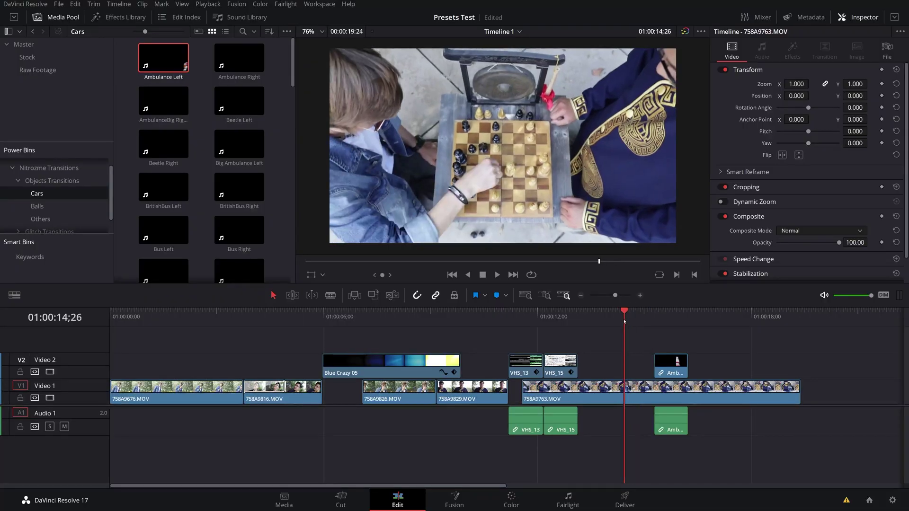
key(space)
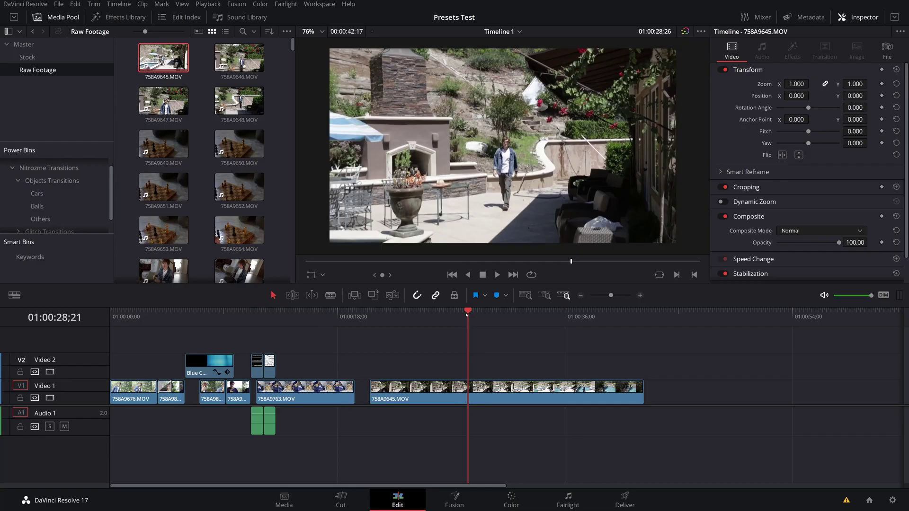
Scrub through 758A9645.MOV for a transition point and place the Bus Right transition on Video 2 there, at about 01:00:31.
click(445, 312)
drag(445, 312, 498, 321)
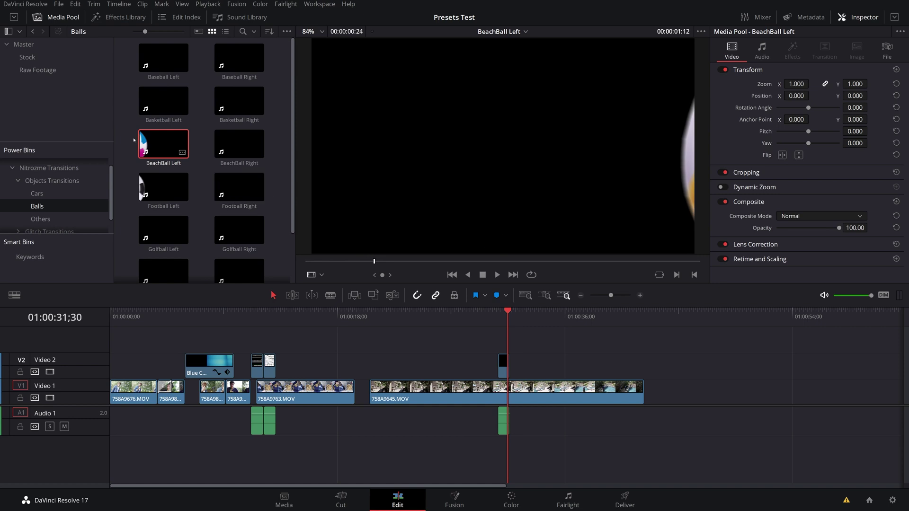
Preview the Basketball Left and BeachBall Right transitions from the Balls bin in the source viewer.
click(162, 108)
key(space)
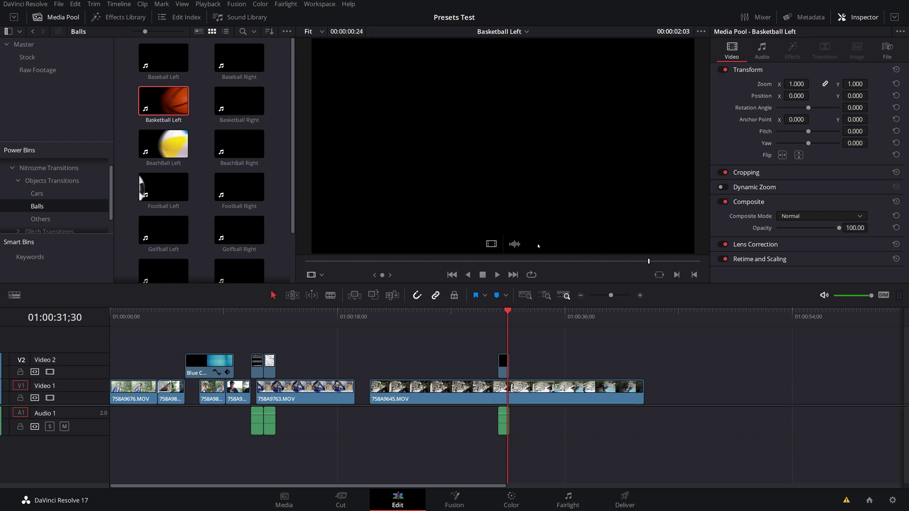
click(234, 146)
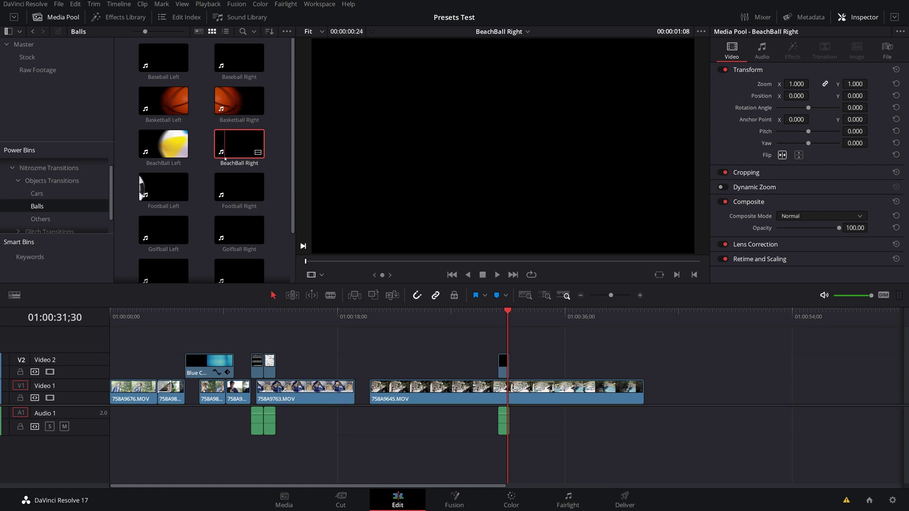
Preview Basketball Right, place it on Video 2 over the end of 758A9645.MOV and play it back.
click(234, 104)
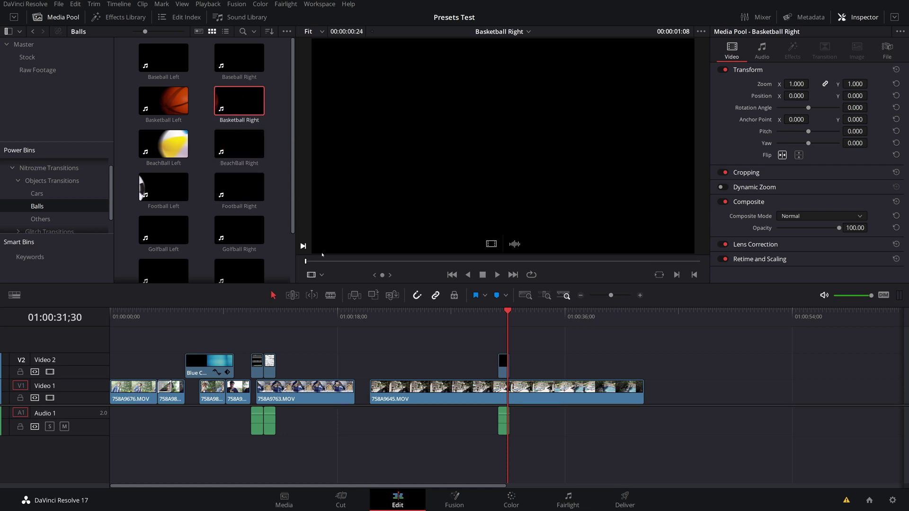
drag(356, 261, 664, 261)
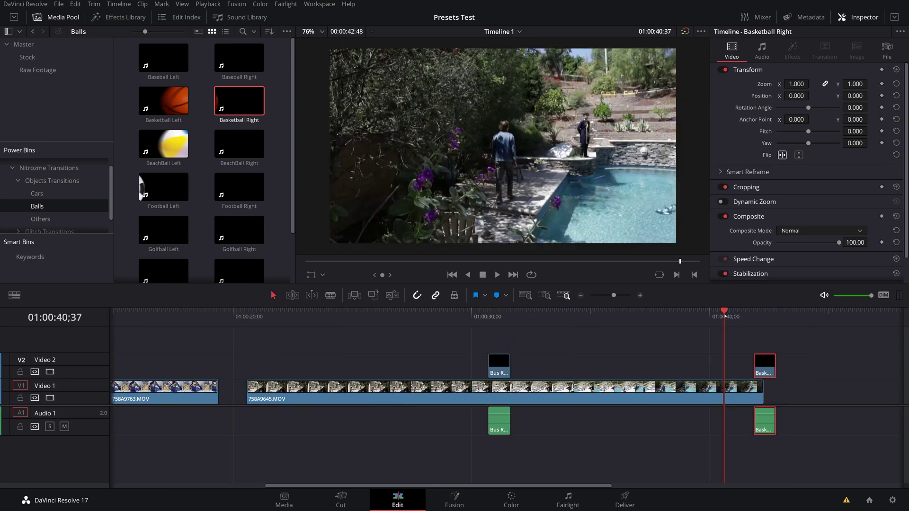
key(space)
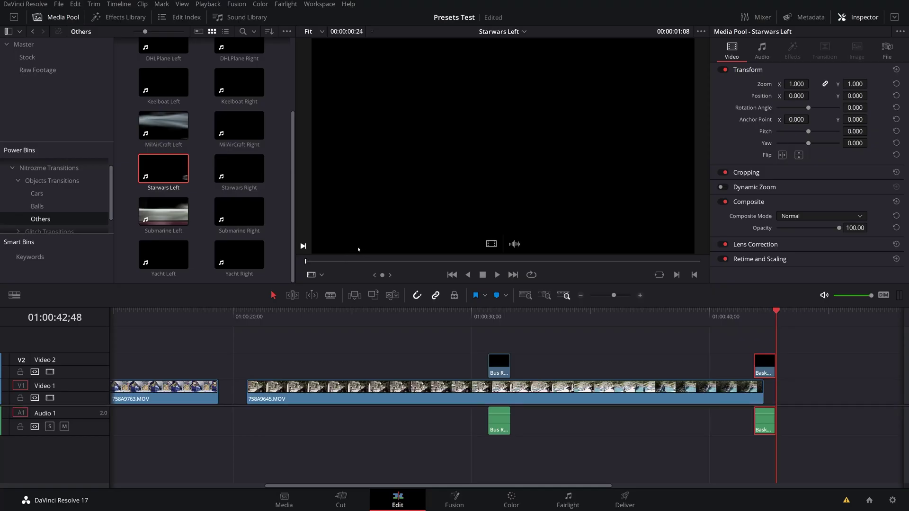
Scrub through the Starwars Left transition from the Others bin in the source viewer.
drag(426, 261, 506, 261)
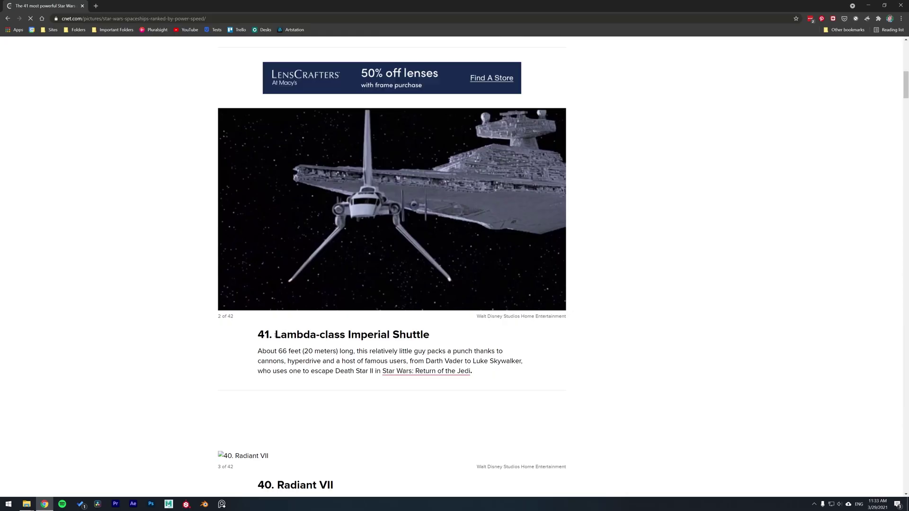
drag(275, 335, 387, 335)
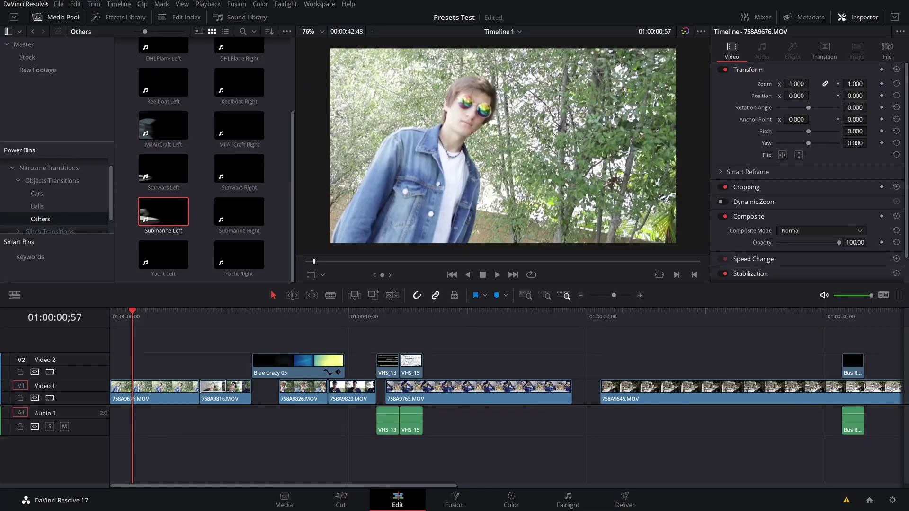
Open the project's Color Management settings, go to the Lookup Tables section and save the project settings.
click(59, 4)
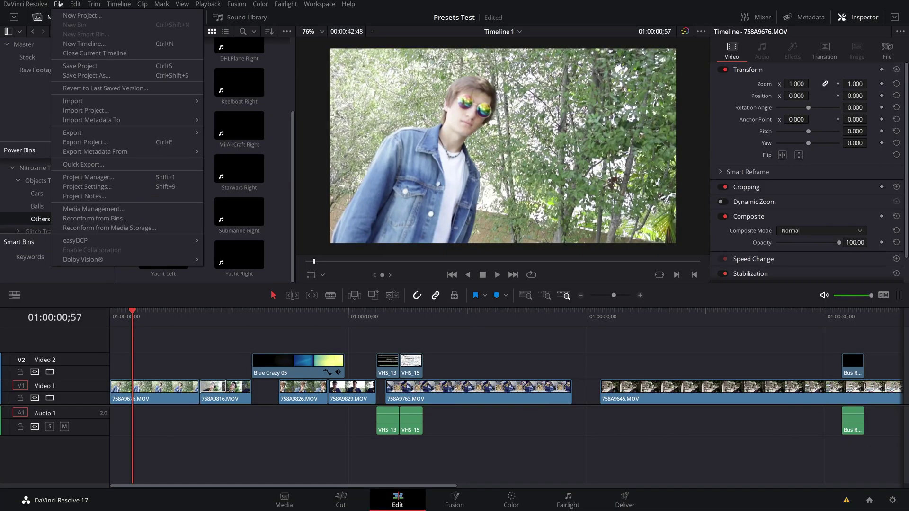
click(113, 187)
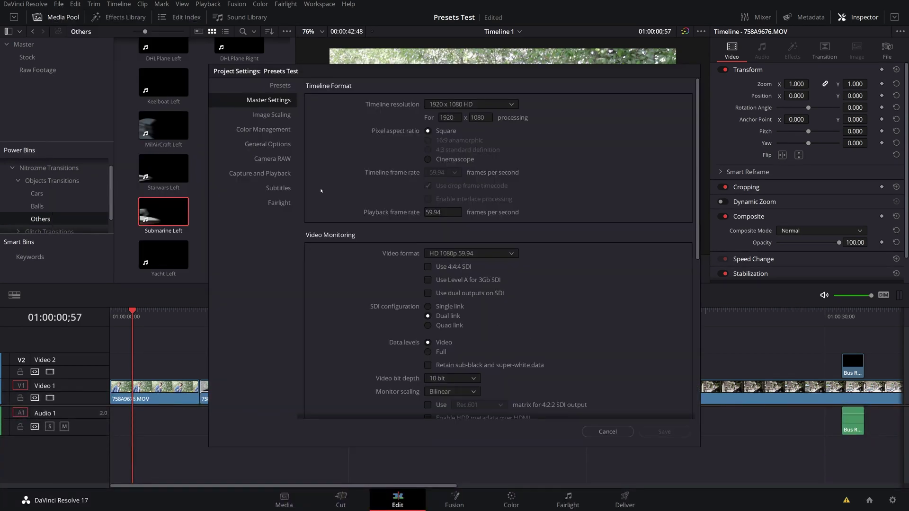
click(275, 130)
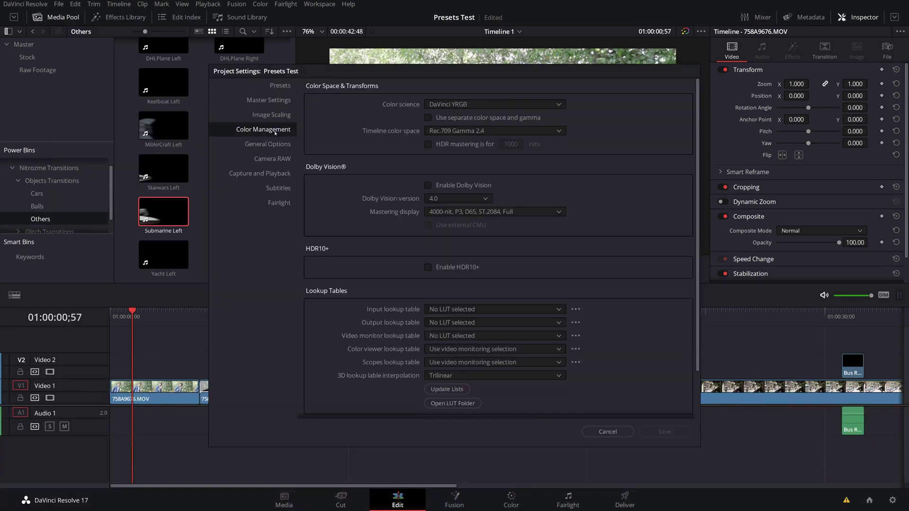
scroll(549, 311, down, 5)
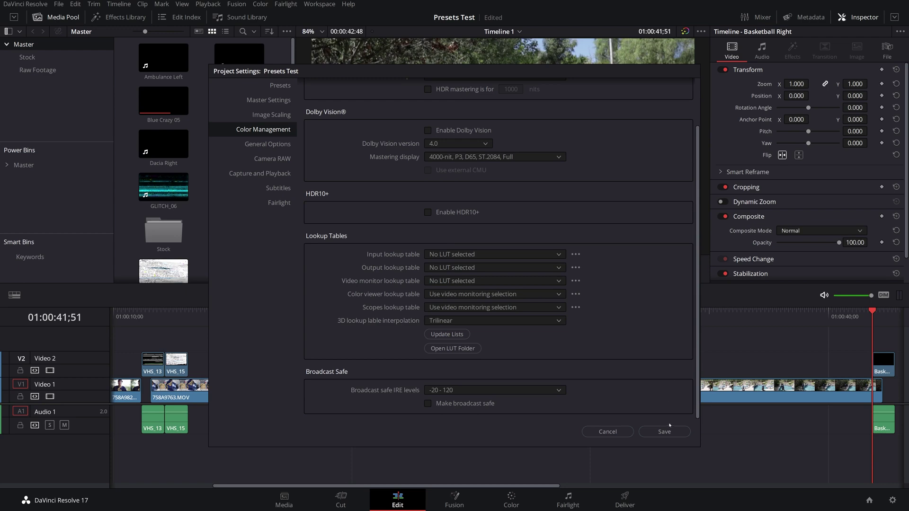
click(664, 430)
Switch to the Color page, collapse the CinePacks LUT folder and expand the Nitrozme LUTs folder.
click(523, 487)
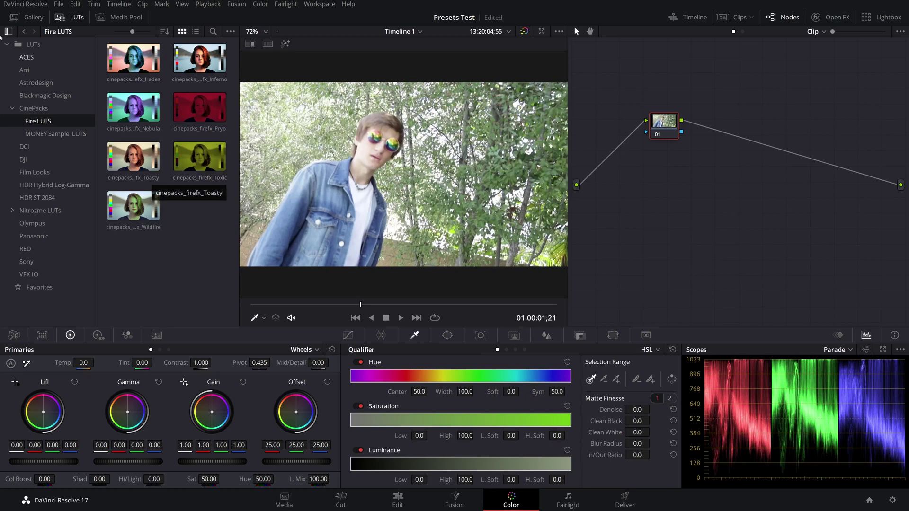
click(12, 108)
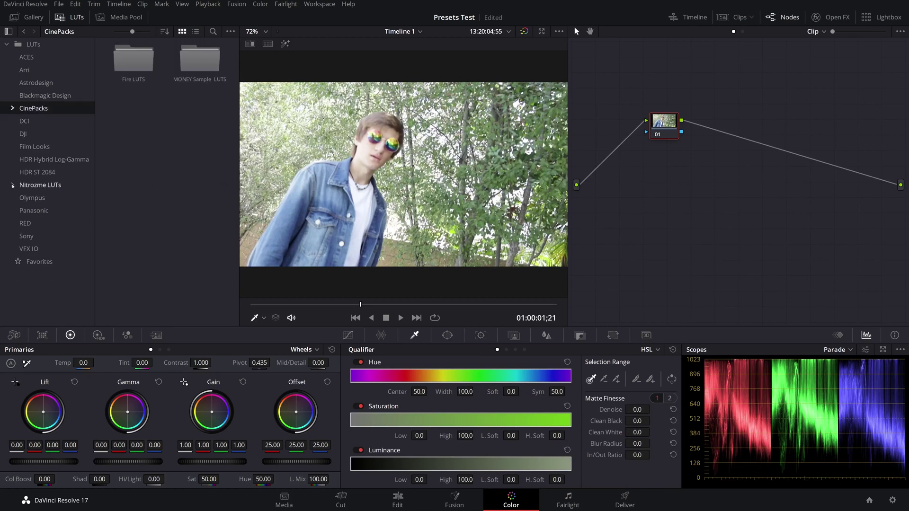
click(13, 184)
scroll(39, 191, down, 5)
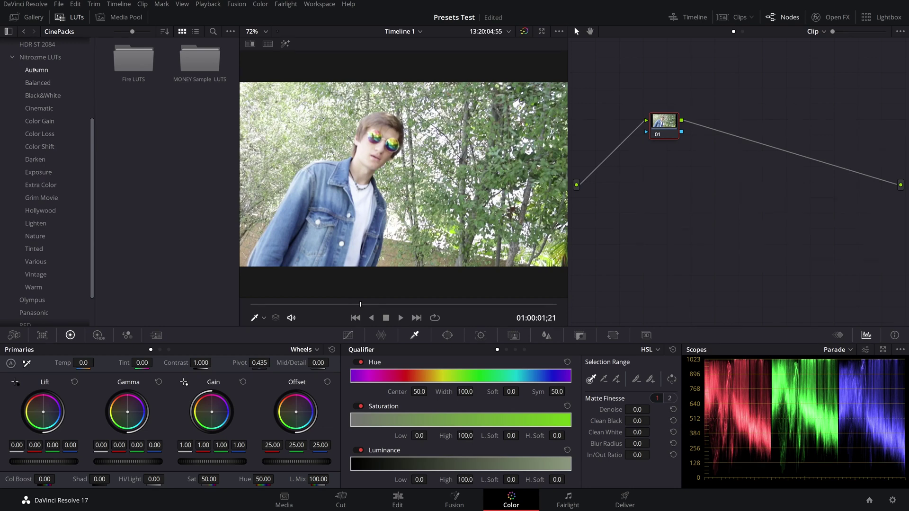
Look through the Autumn and Balanced LUTs and apply the Black&White_05 LUT to node 01.
click(35, 75)
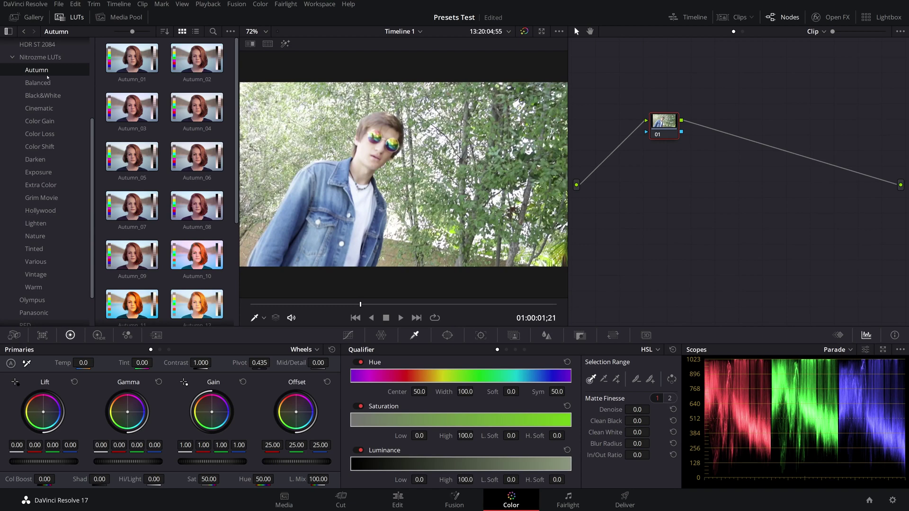
click(44, 85)
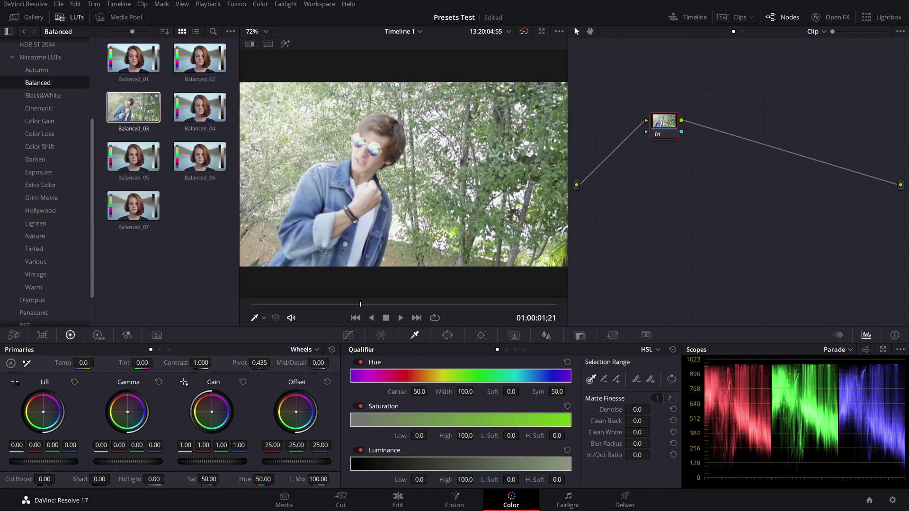
click(61, 98)
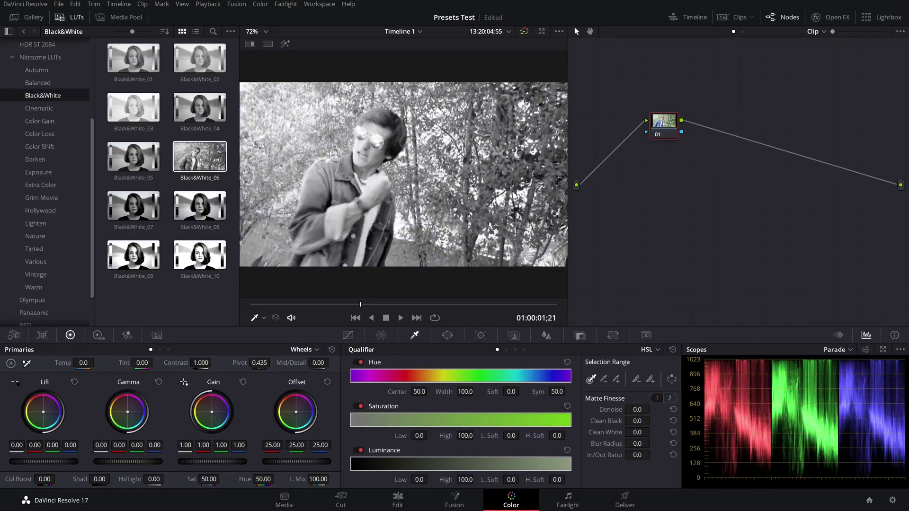
right_click(141, 157)
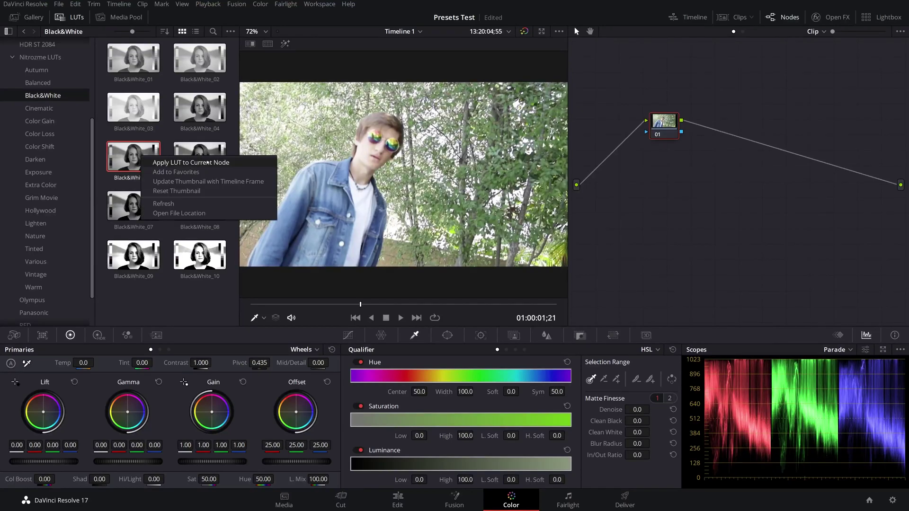
click(197, 163)
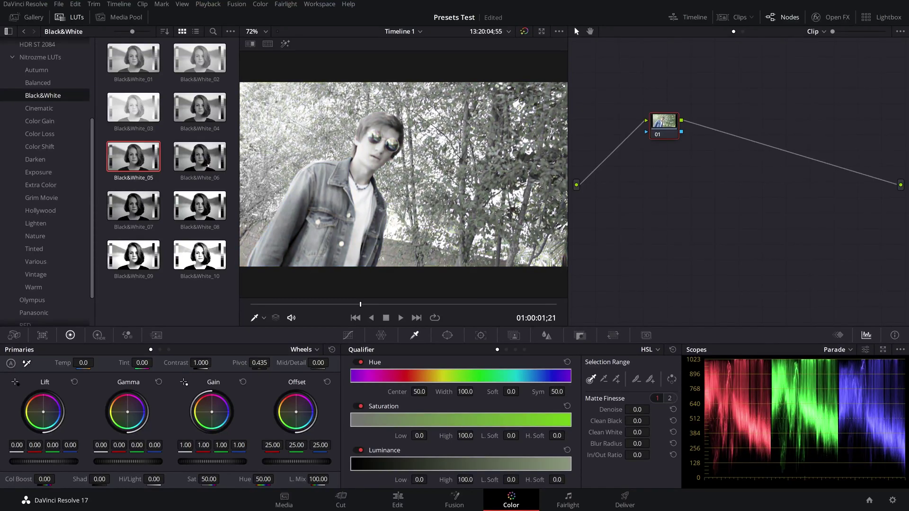